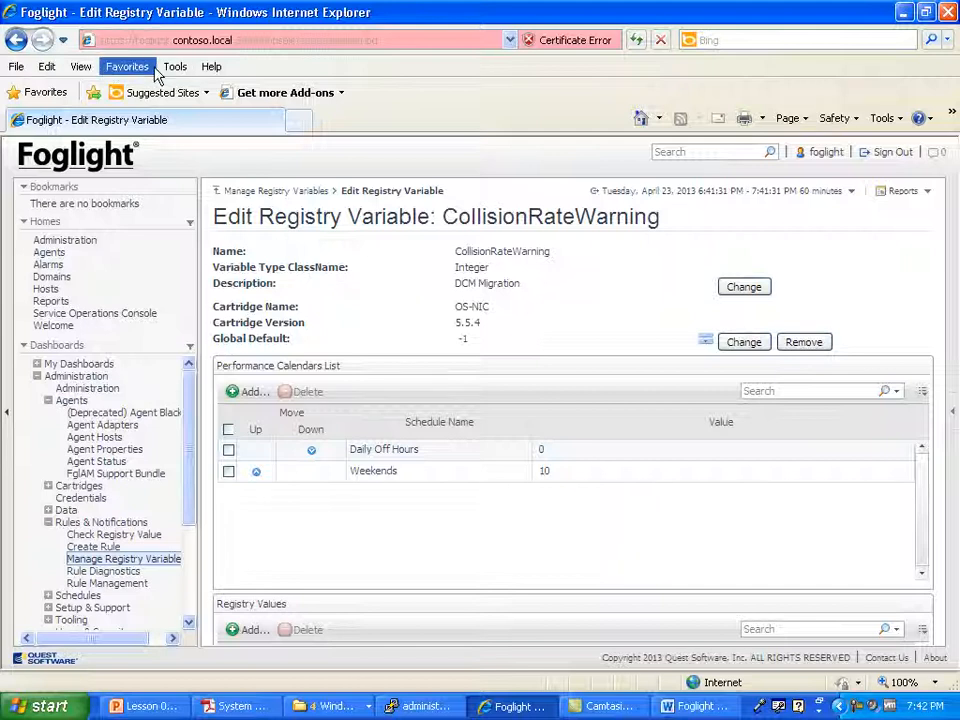
Step: Show the browser in full screen and start a new registry value for CollisionRateWarning with the Host topology type
{"action": "left_click", "coordinate": [85, 70]}
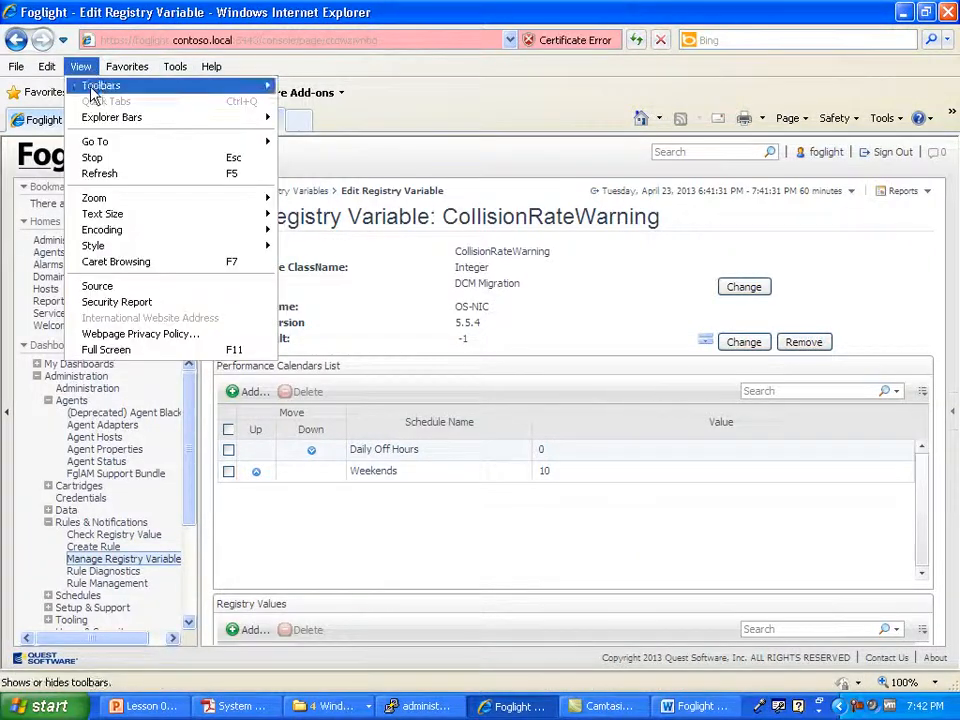
{"action": "left_click", "coordinate": [140, 348]}
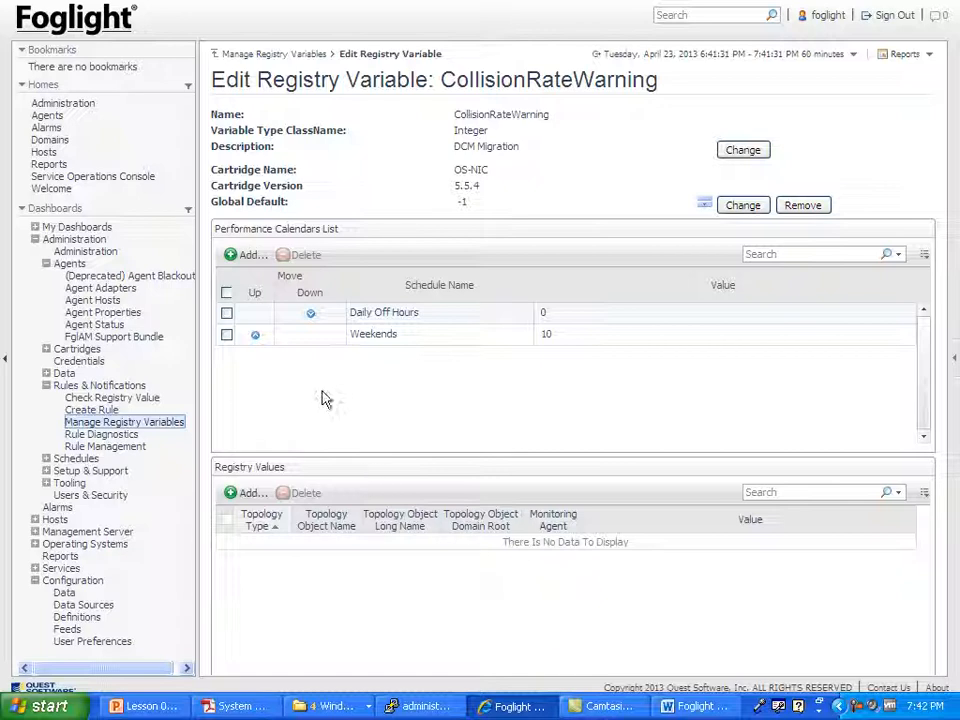
{"action": "left_click", "coordinate": [240, 494]}
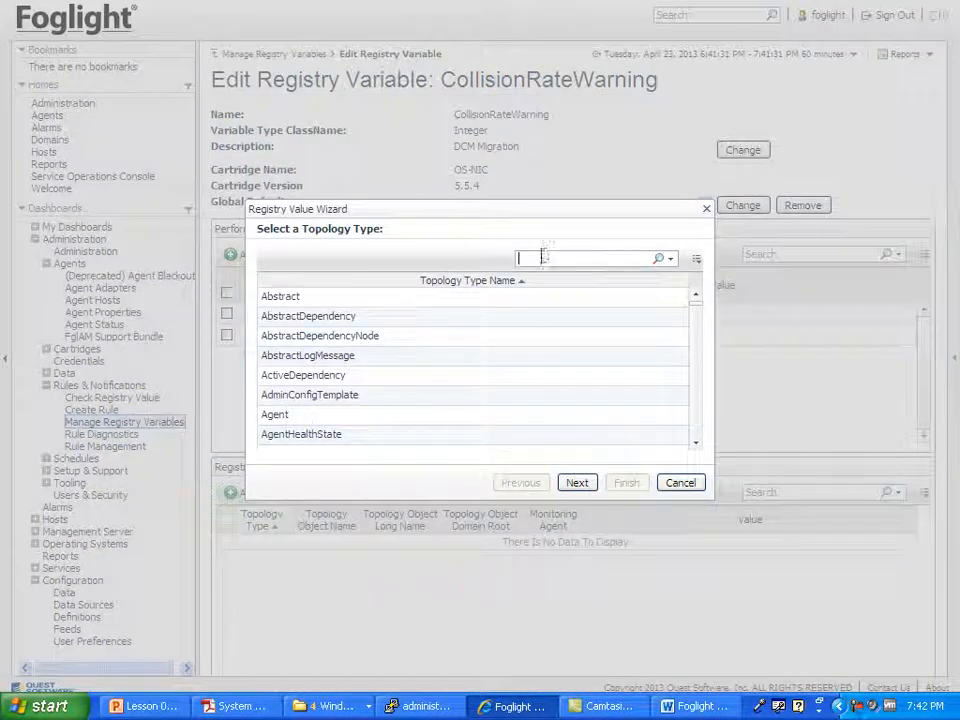
{"action": "type", "text": "Host"}
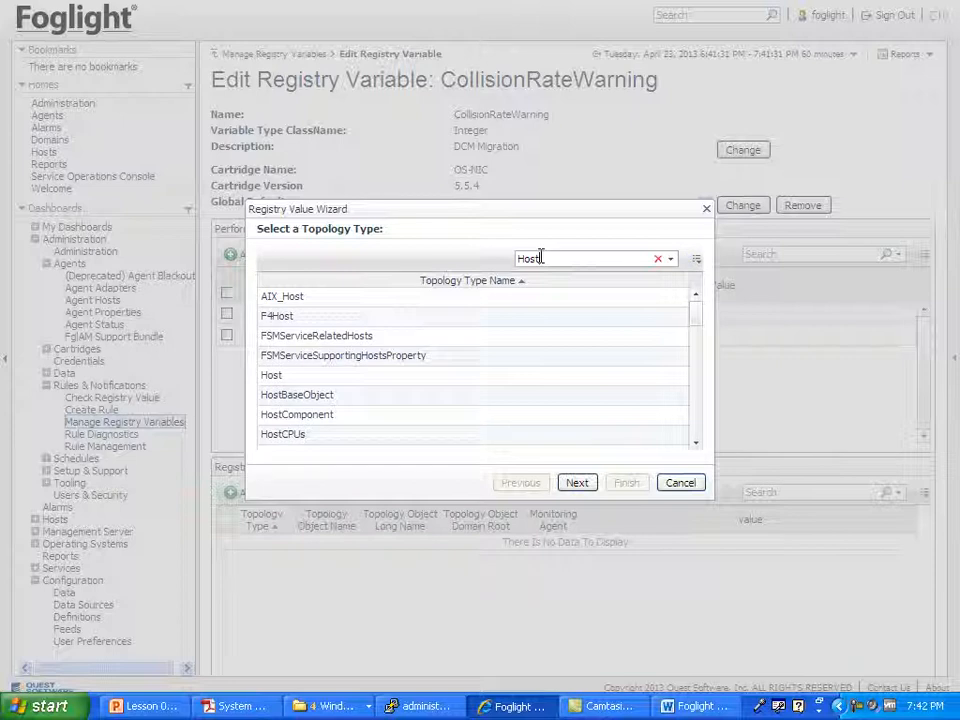
{"action": "left_click", "coordinate": [293, 385]}
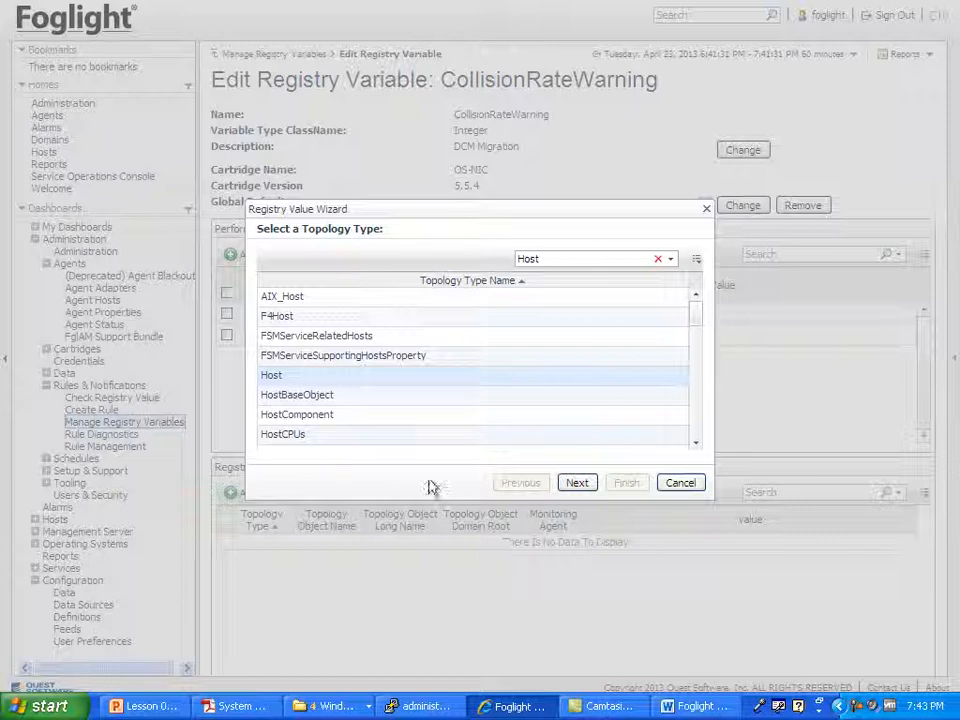
{"action": "left_click", "coordinate": [577, 482]}
Step: Scope the new registry value to the foglight.contoso.local object and save it with a static value of -5
{"action": "left_click", "coordinate": [336, 292]}
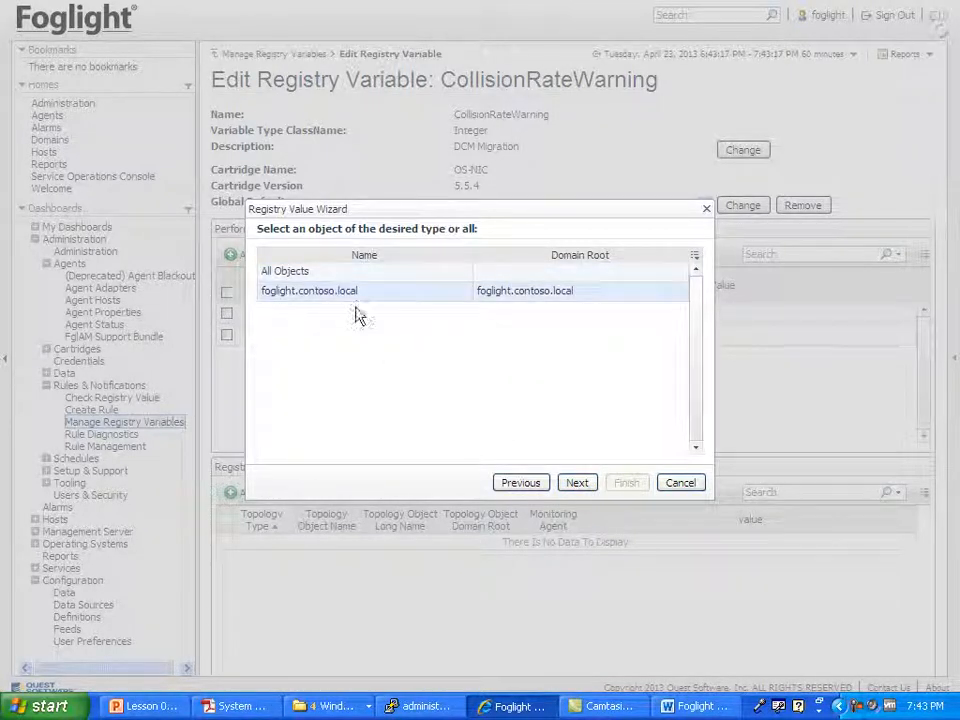
{"action": "left_click", "coordinate": [578, 484]}
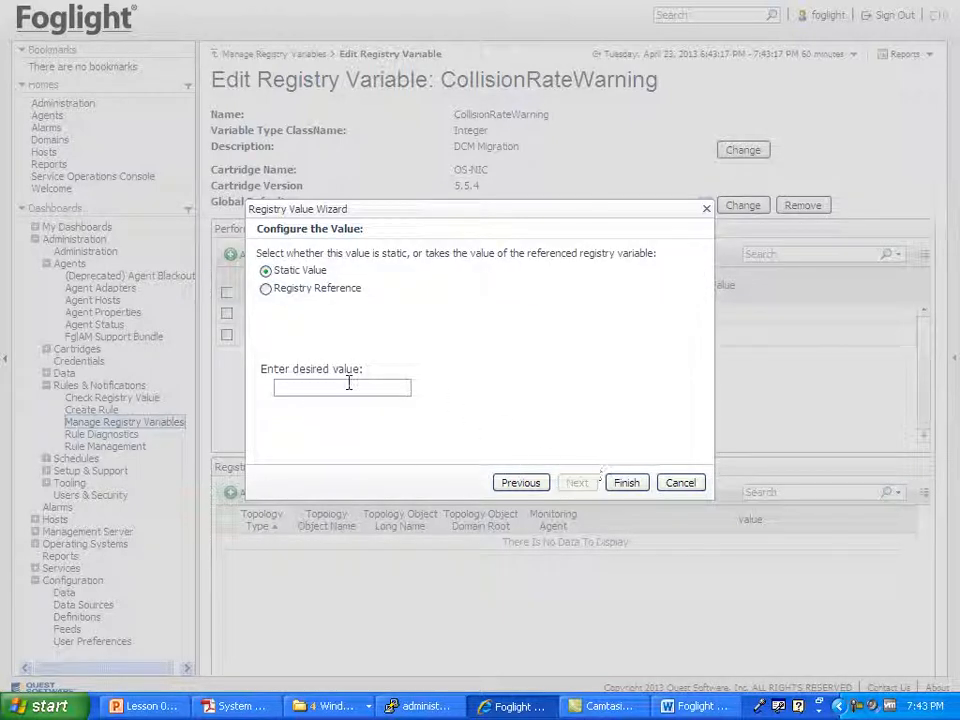
{"action": "type", "text": "-5"}
{"action": "left_click", "coordinate": [630, 486]}
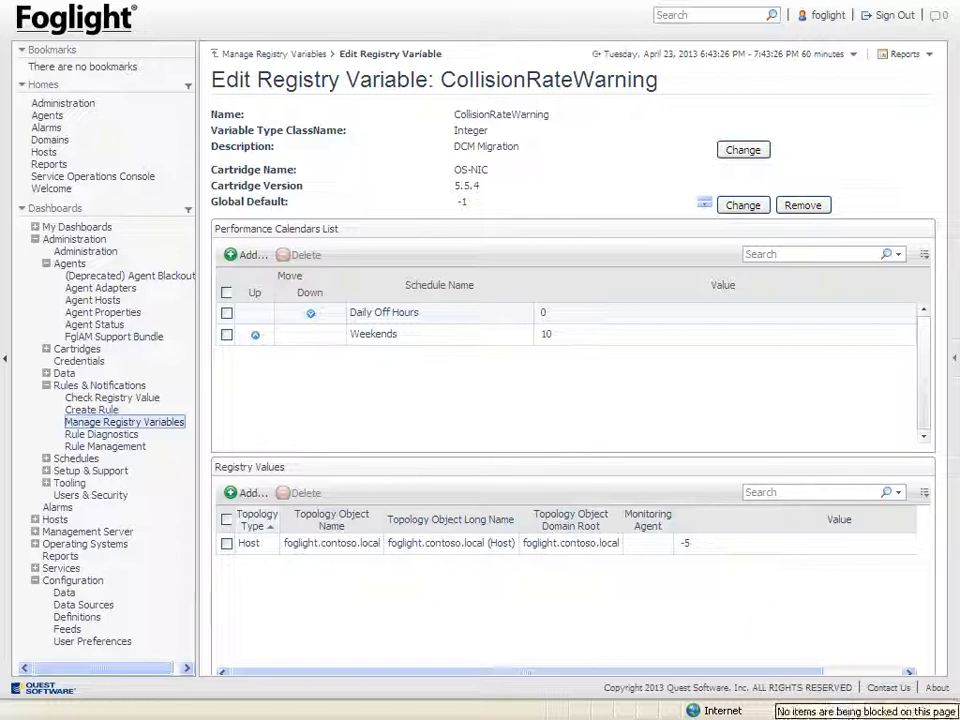
{"action": "left_click", "coordinate": [923, 13]}
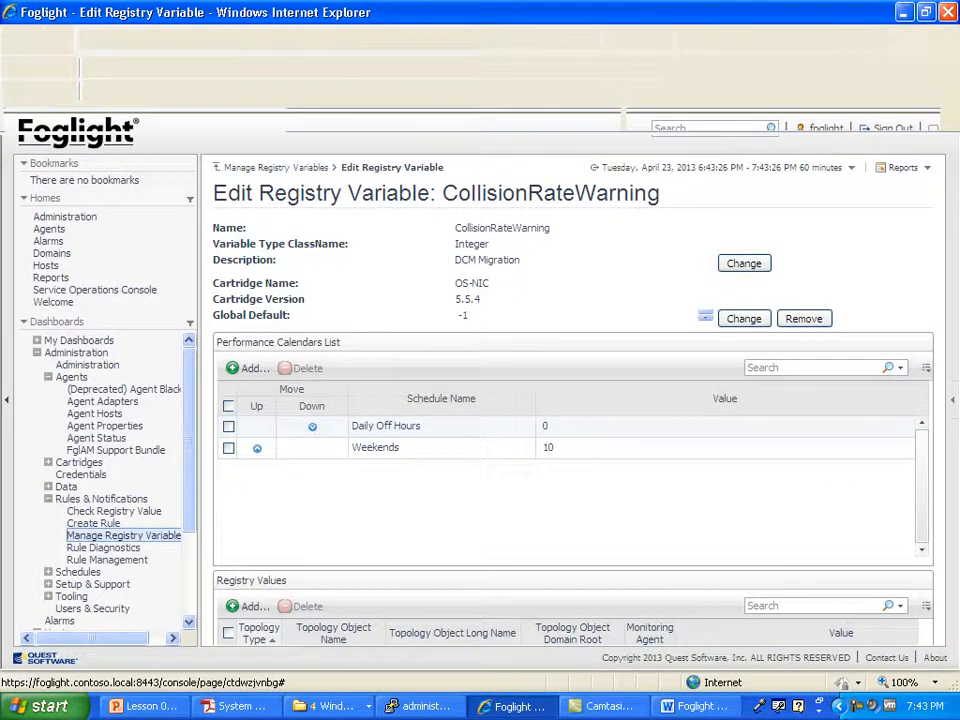
{"action": "left_click", "coordinate": [866, 707]}
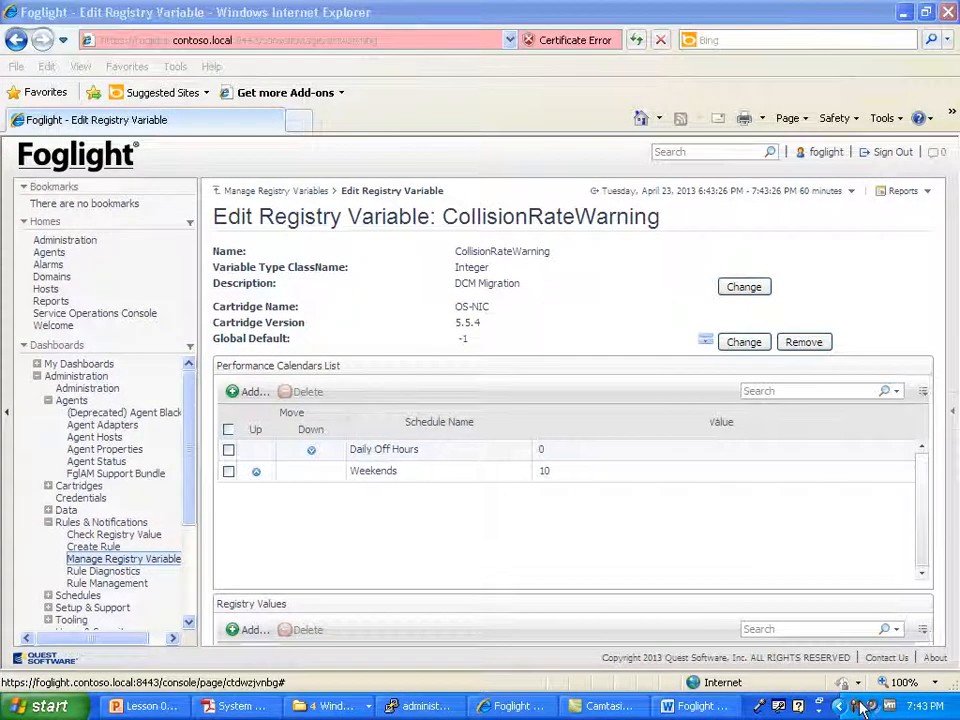
{"action": "left_click", "coordinate": [858, 708]}
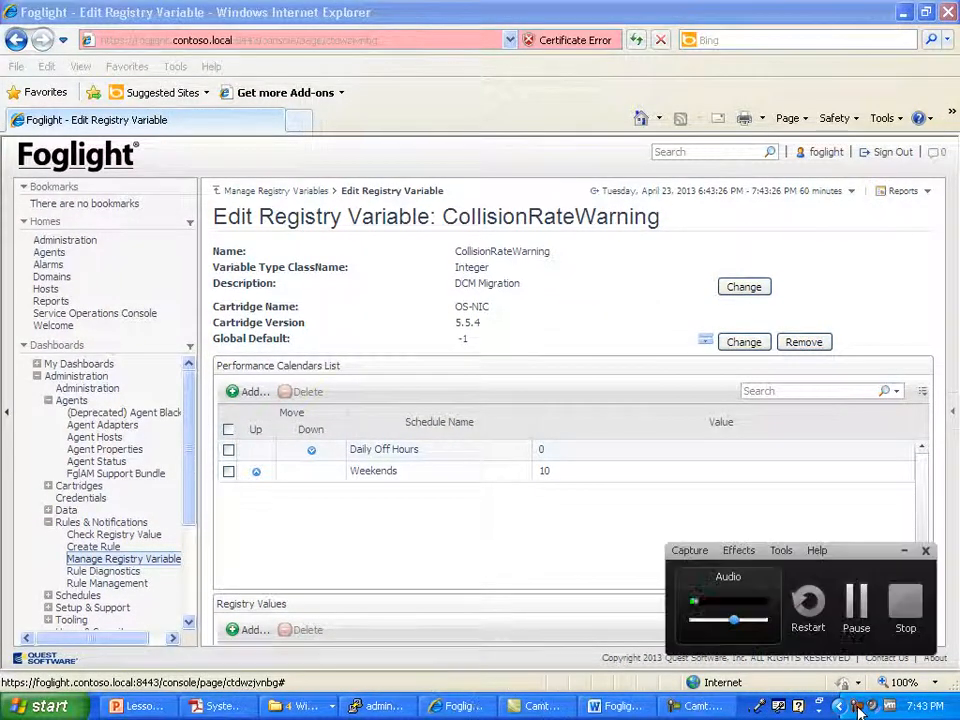
{"action": "left_click", "coordinate": [858, 607]}
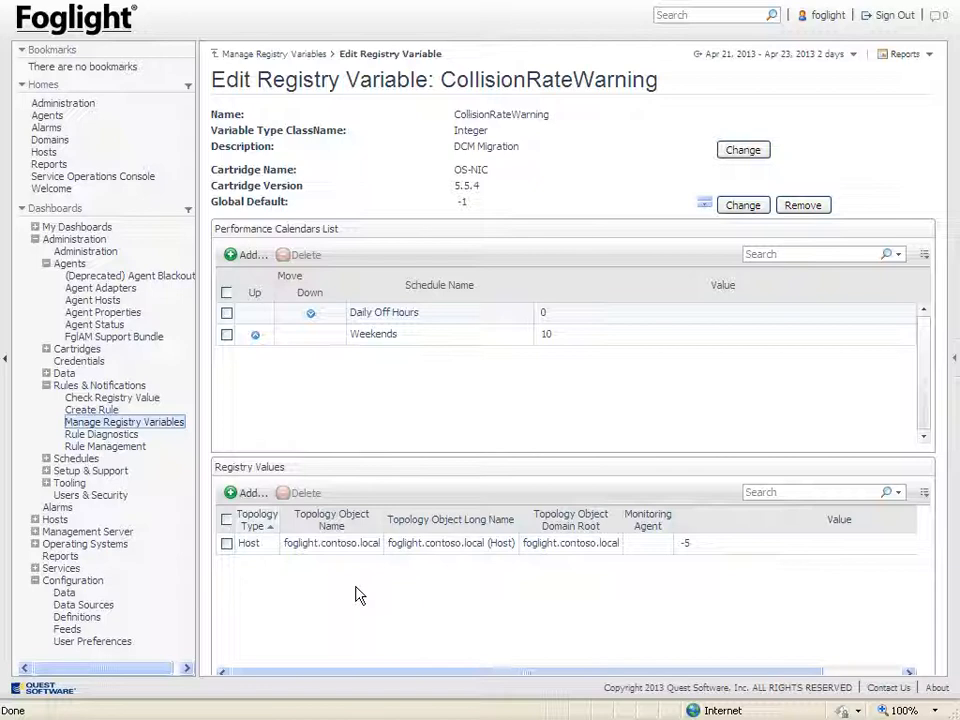
{"action": "left_click_drag", "start_coordinate": [216, 464], "coordinate": [261, 456]}
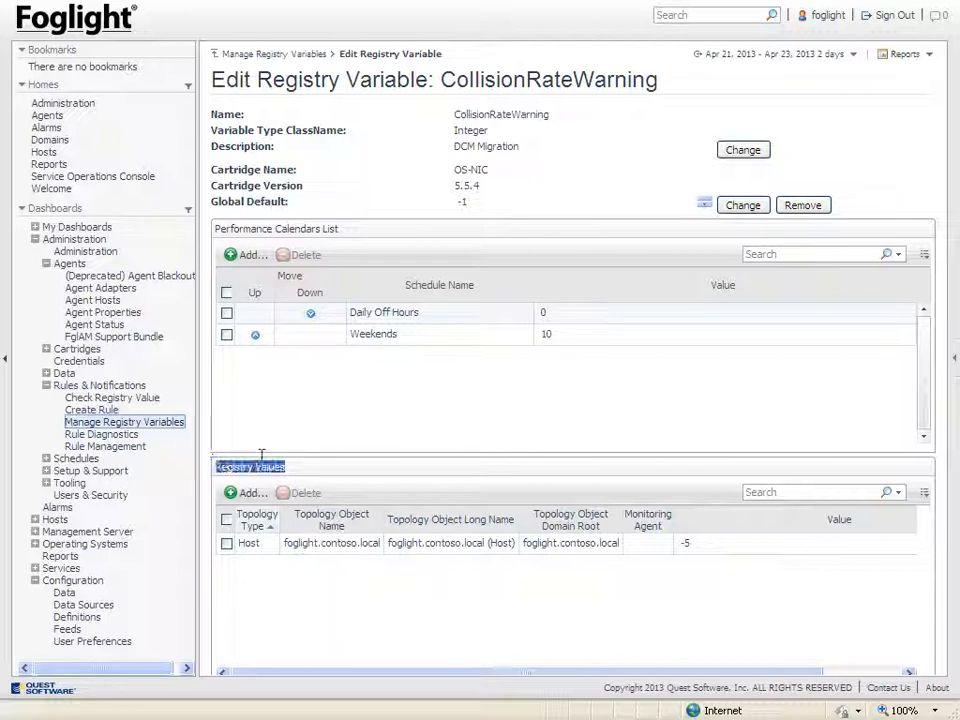
{"action": "left_click", "coordinate": [280, 545]}
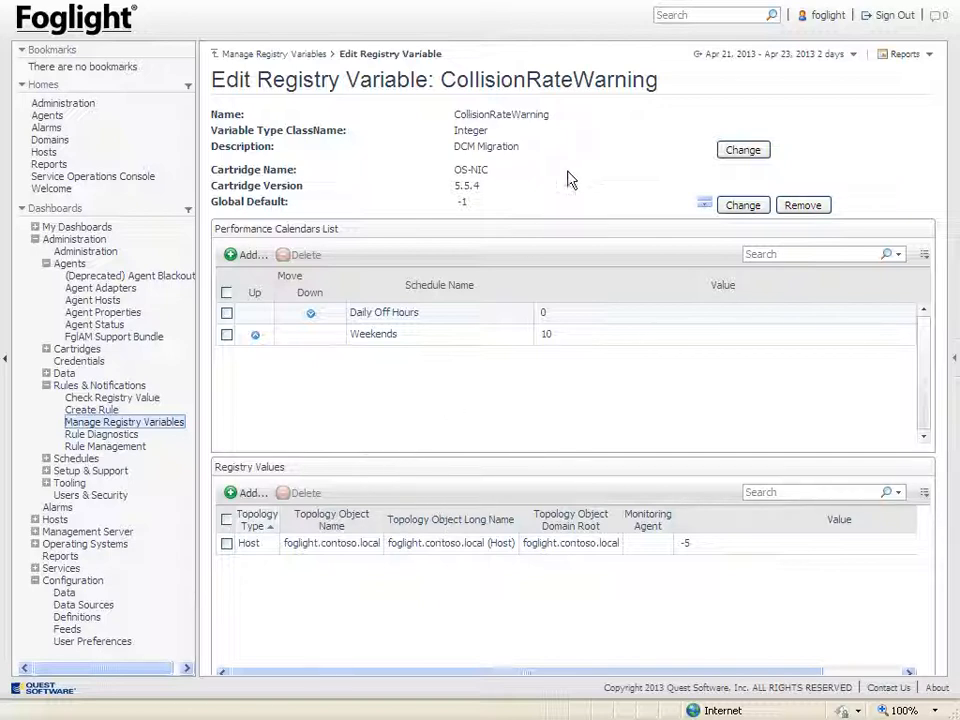
{"action": "double_click", "coordinate": [505, 118]}
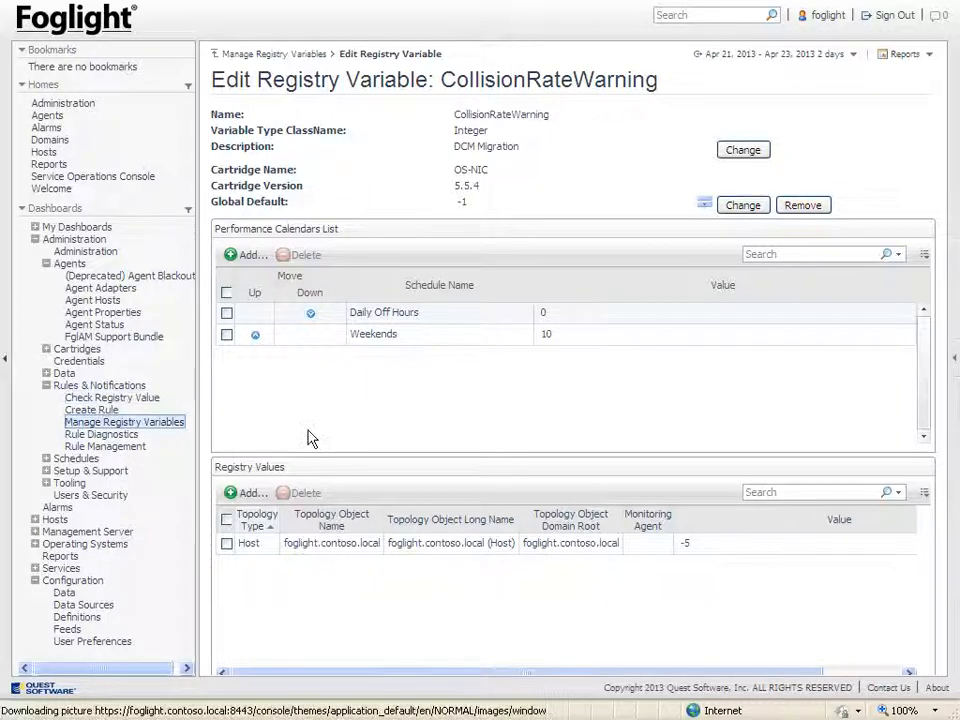
Step: Go to Check Registry Value and apply a time range from 4/7/13 to 4/30/13
{"action": "left_click", "coordinate": [113, 397]}
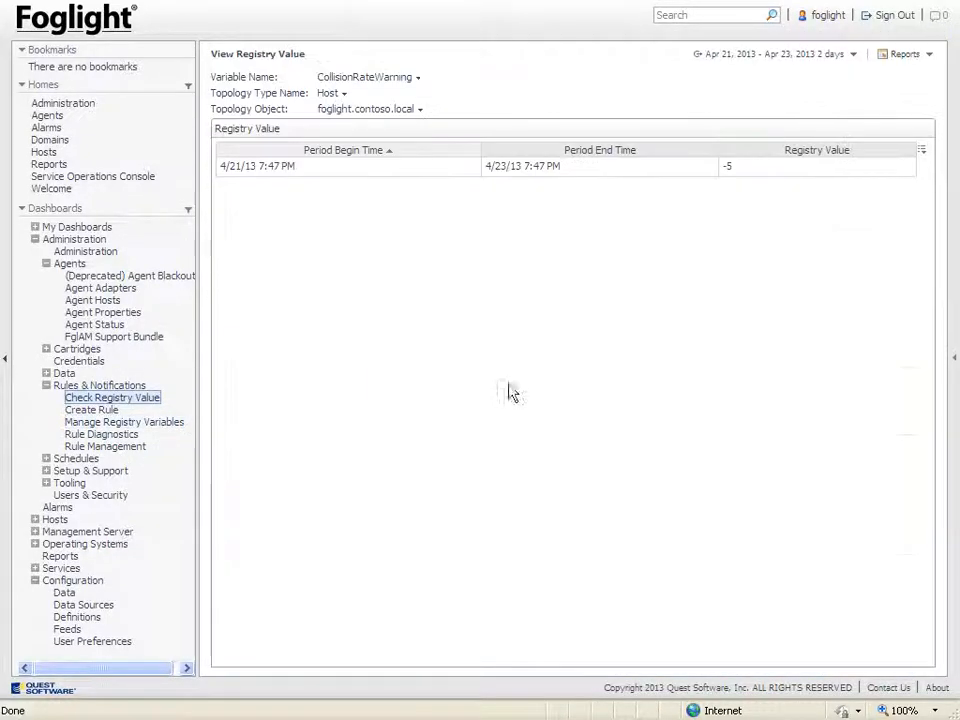
{"action": "left_click", "coordinate": [850, 56]}
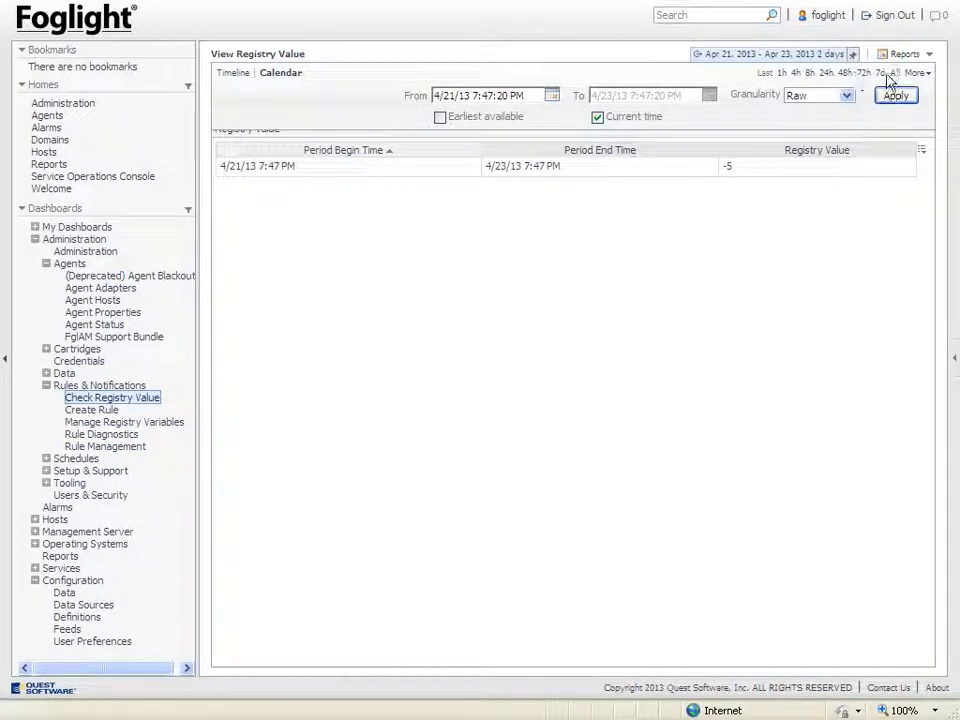
{"action": "left_click", "coordinate": [552, 95]}
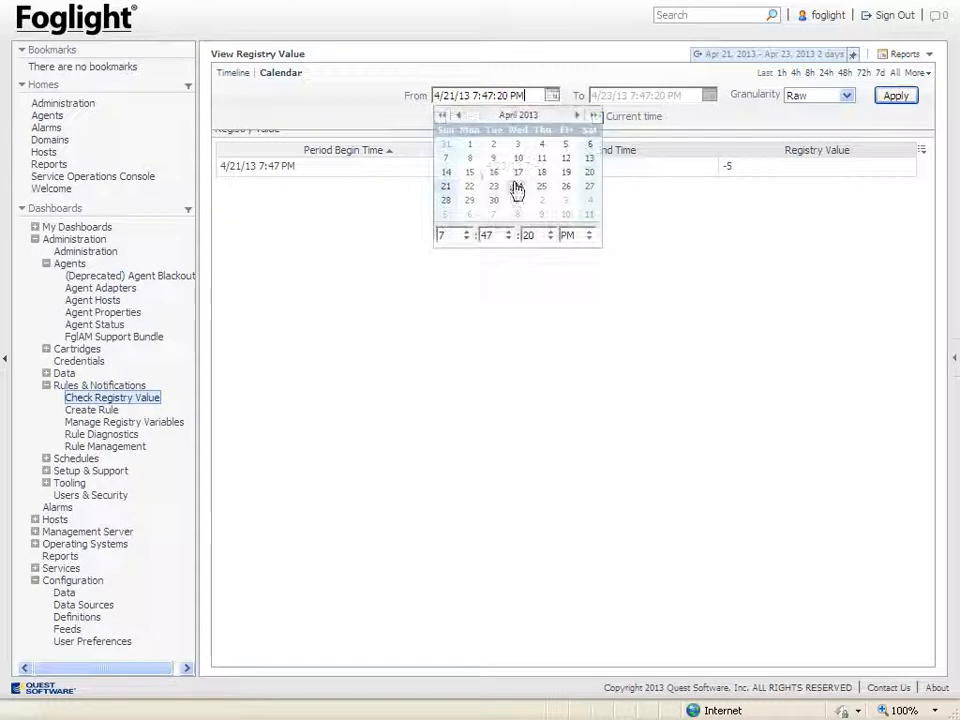
{"action": "left_click", "coordinate": [450, 158]}
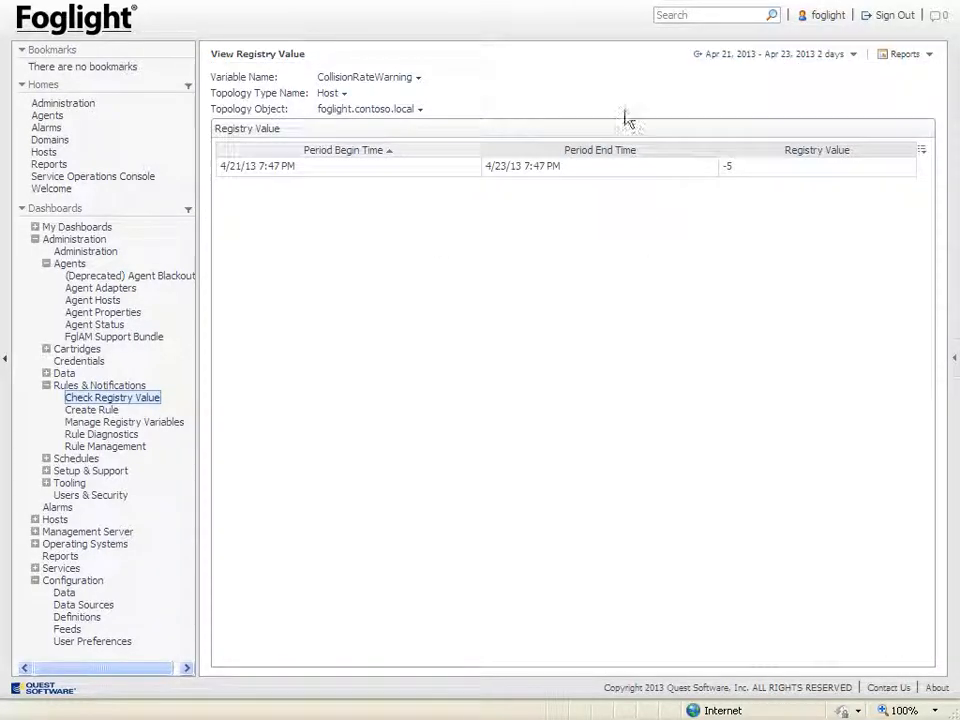
{"action": "left_click", "coordinate": [853, 55]}
{"action": "left_click", "coordinate": [618, 124]}
{"action": "left_click", "coordinate": [708, 95]}
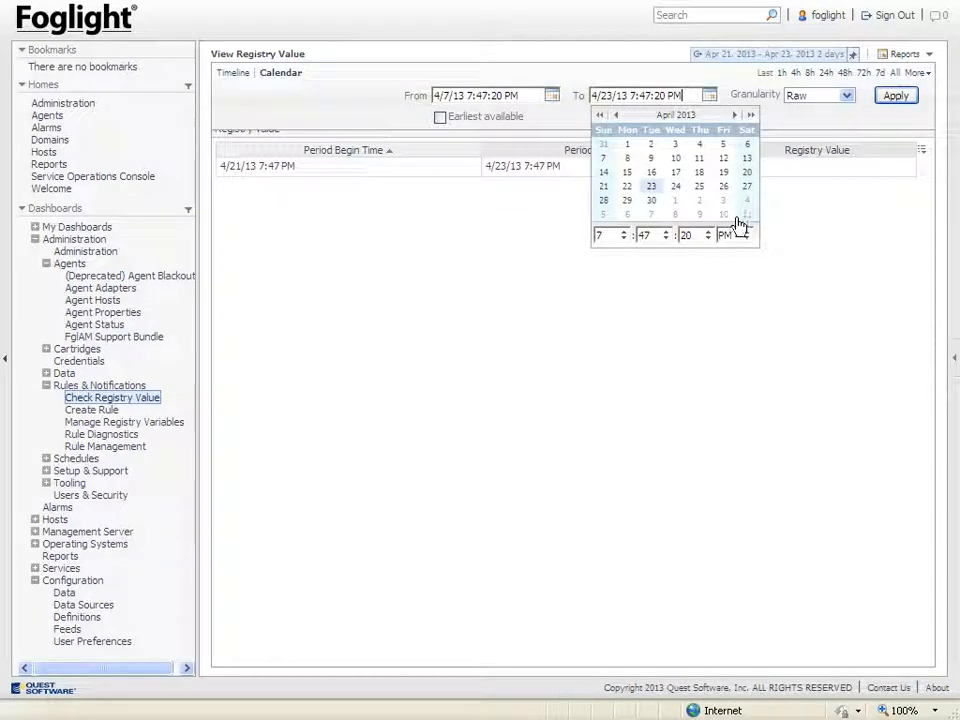
{"action": "left_click", "coordinate": [648, 202]}
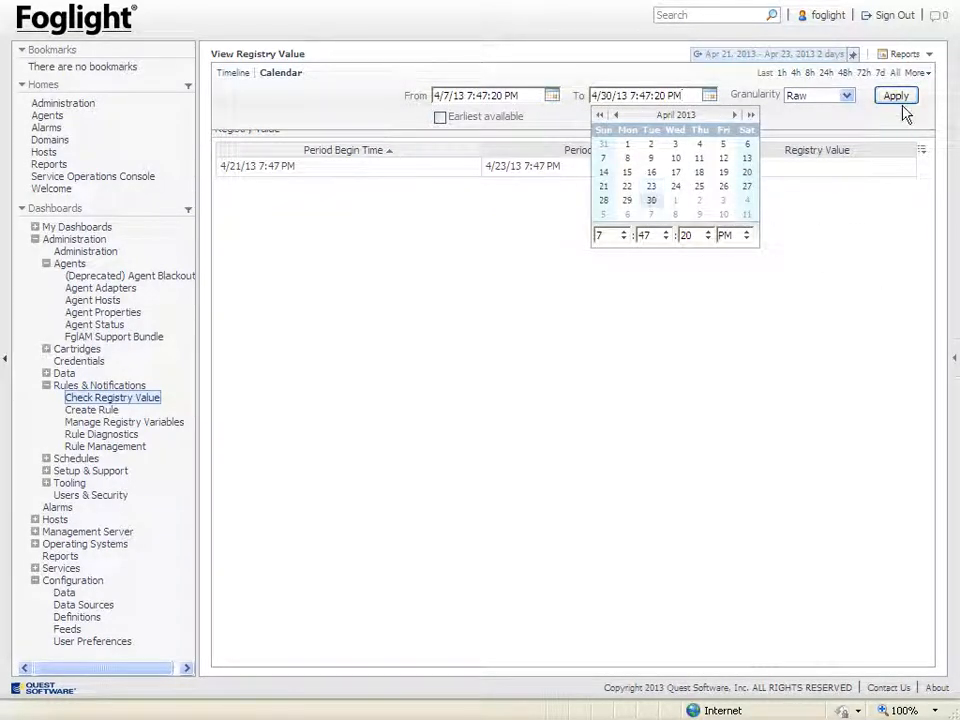
{"action": "left_click", "coordinate": [895, 95]}
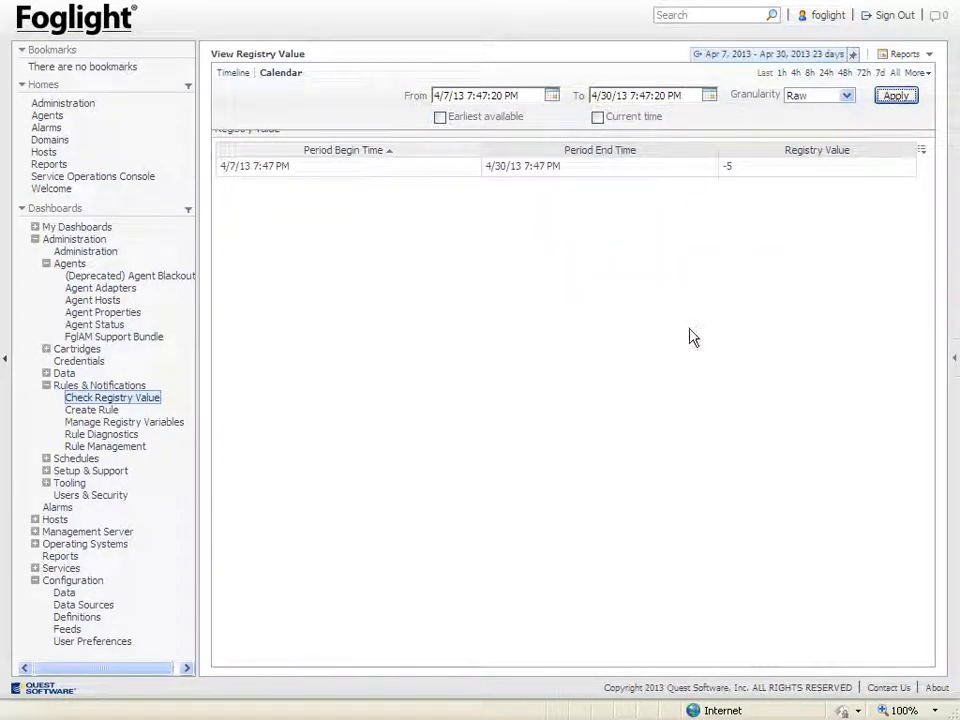
Step: Examine the variable name, topology type and topology object selections together with the registry value for the period
{"action": "left_click", "coordinate": [415, 80]}
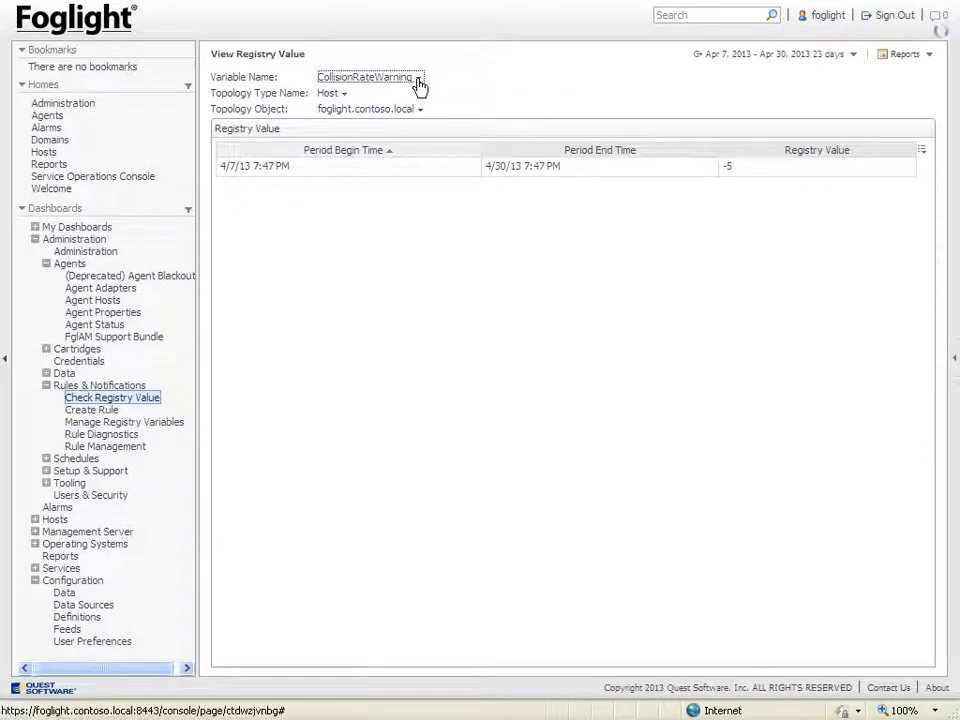
{"action": "left_click", "coordinate": [362, 62]}
{"action": "left_click", "coordinate": [338, 94]}
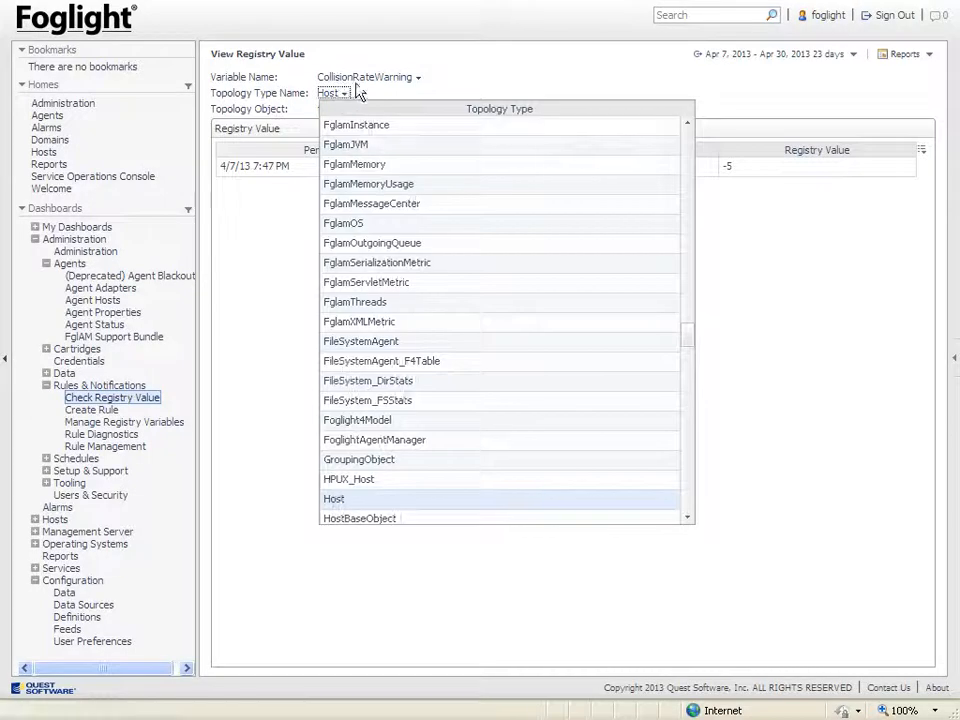
{"action": "left_click", "coordinate": [350, 93]}
{"action": "left_click", "coordinate": [344, 94]}
{"action": "left_click", "coordinate": [290, 172]}
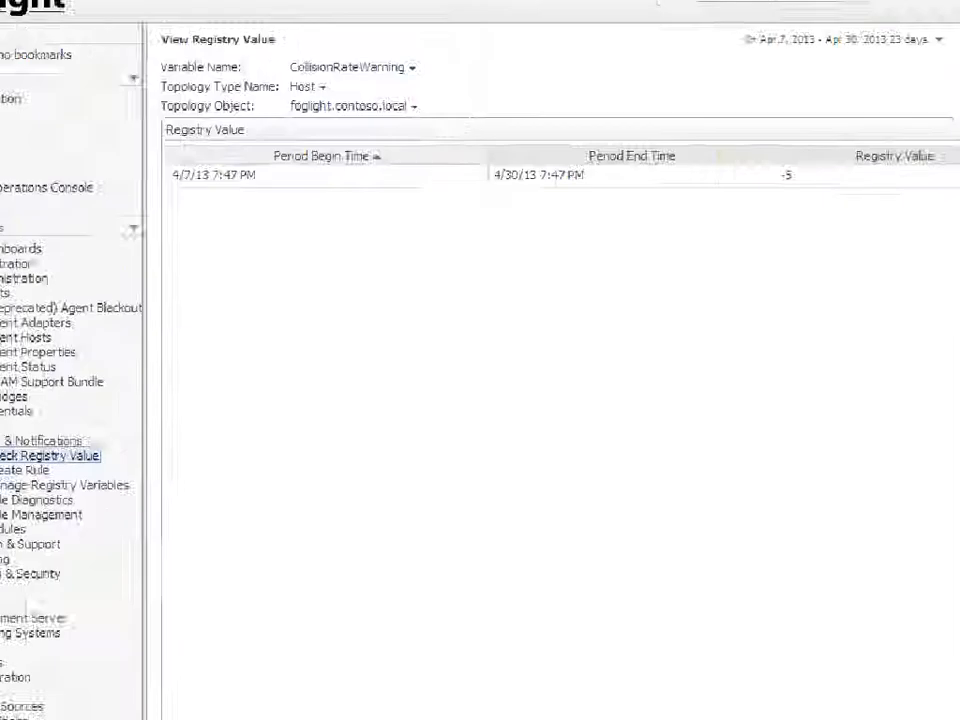
{"action": "left_click", "coordinate": [409, 148]}
{"action": "mouse_move", "coordinate": [340, 3]}
{"action": "left_mouse_down"}
{"action": "mouse_move", "coordinate": [160, 62]}
{"action": "mouse_move", "coordinate": [403, 71]}
{"action": "left_mouse_up"}
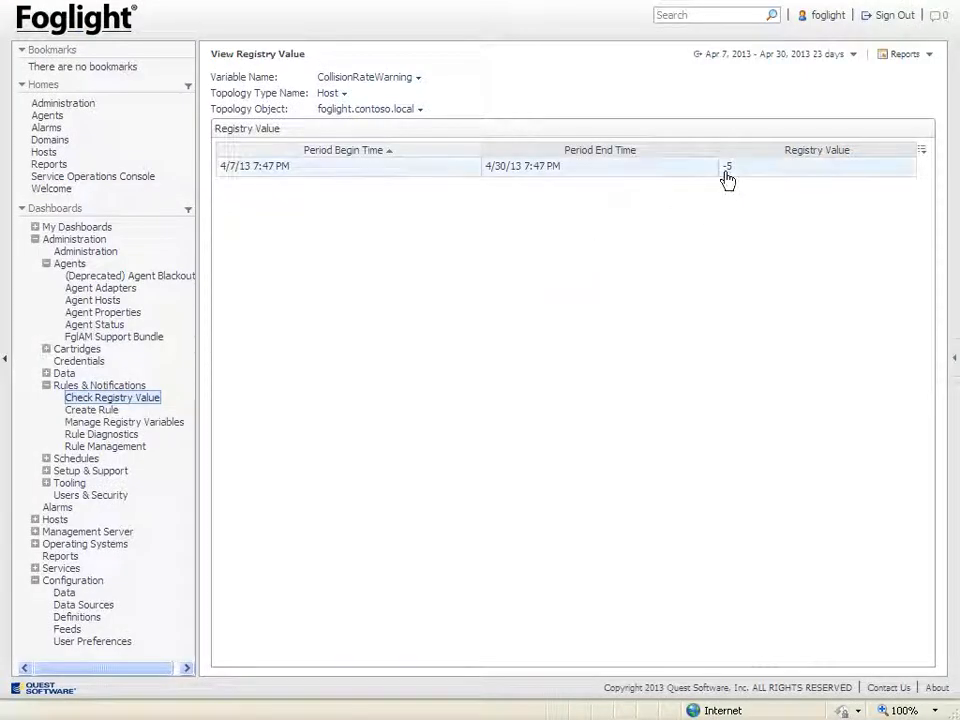
Step: Change the checked topology type to NIC_NICStats and review the CollisionRateWarning values across the whole period
{"action": "left_click", "coordinate": [343, 95]}
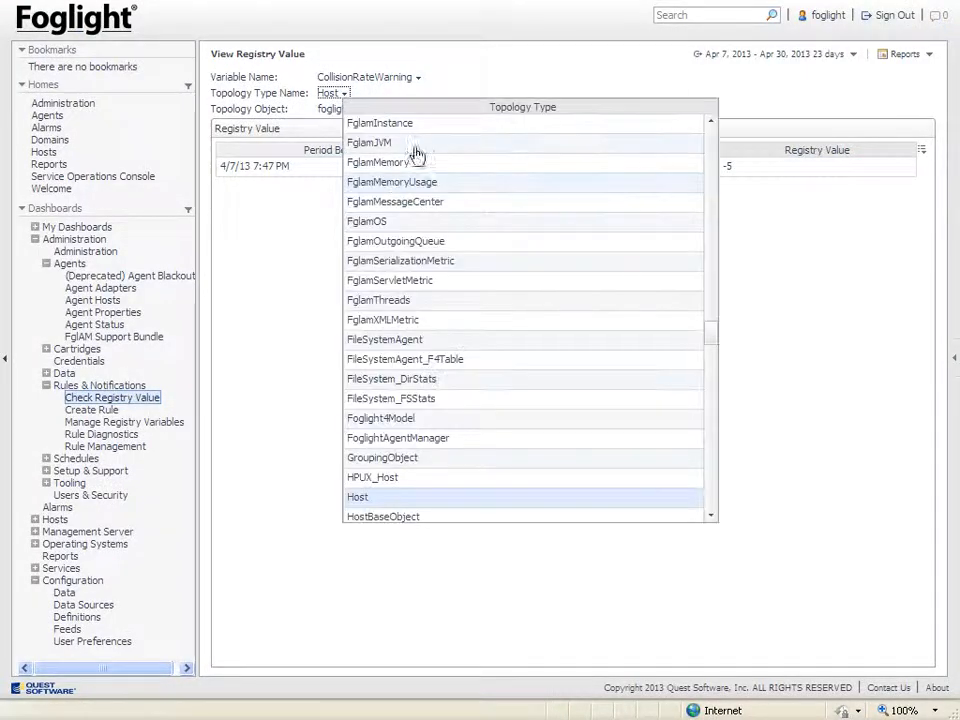
{"action": "left_click_drag", "start_coordinate": [711, 338], "coordinate": [700, 275]}
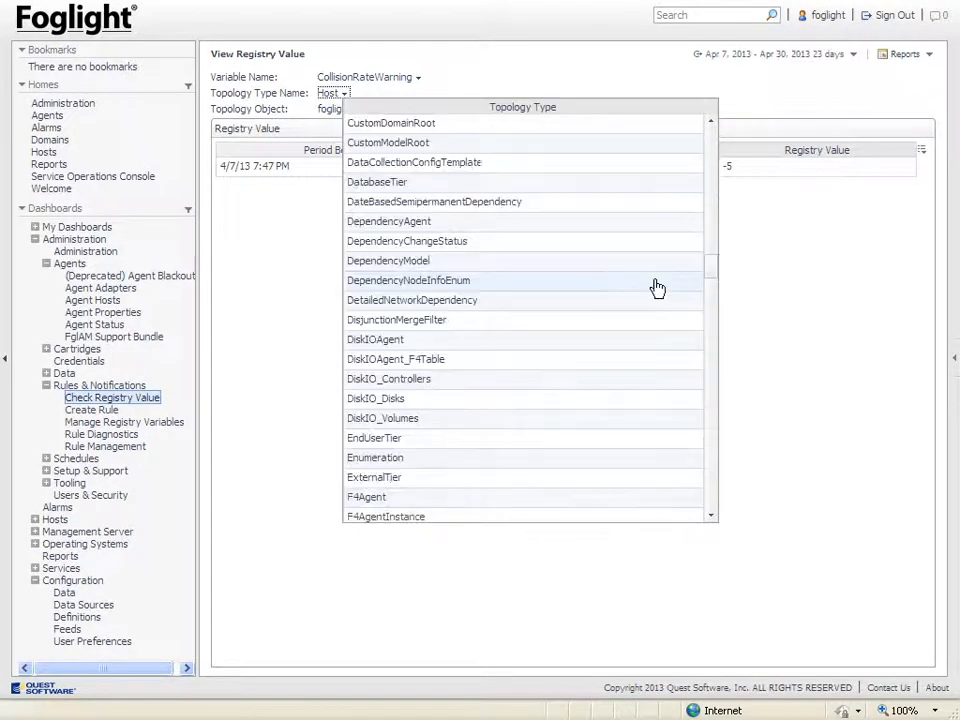
{"action": "scroll", "coordinate": [547, 270], "scroll_direction": "down", "scroll_amount": 3}
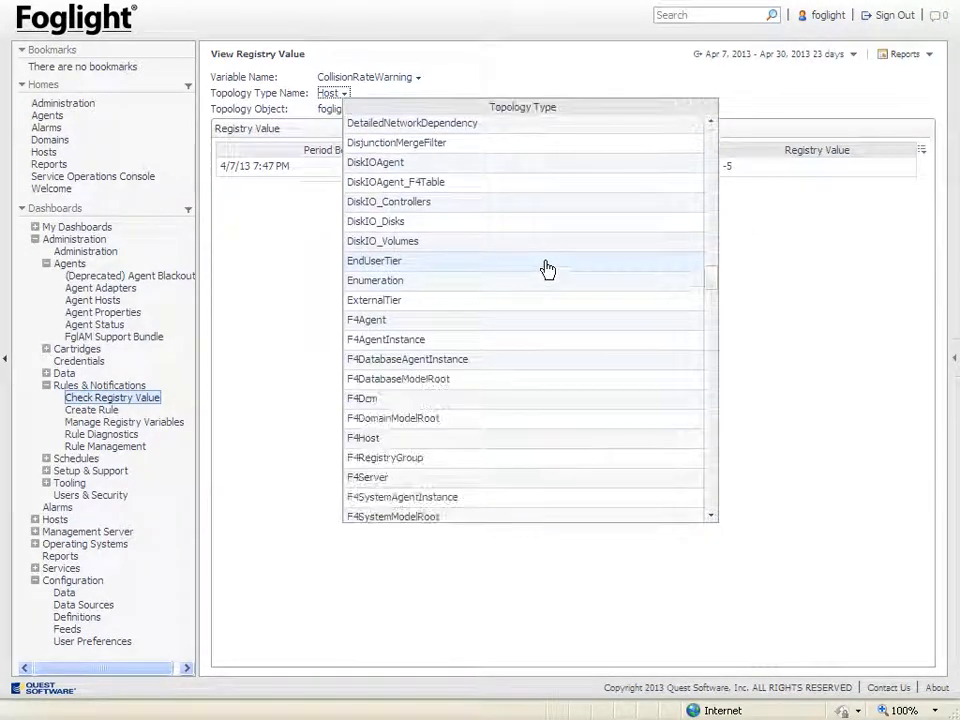
{"action": "scroll", "coordinate": [547, 270], "scroll_direction": "down", "scroll_amount": 7}
{"action": "left_click_drag", "start_coordinate": [718, 266], "coordinate": [718, 369]}
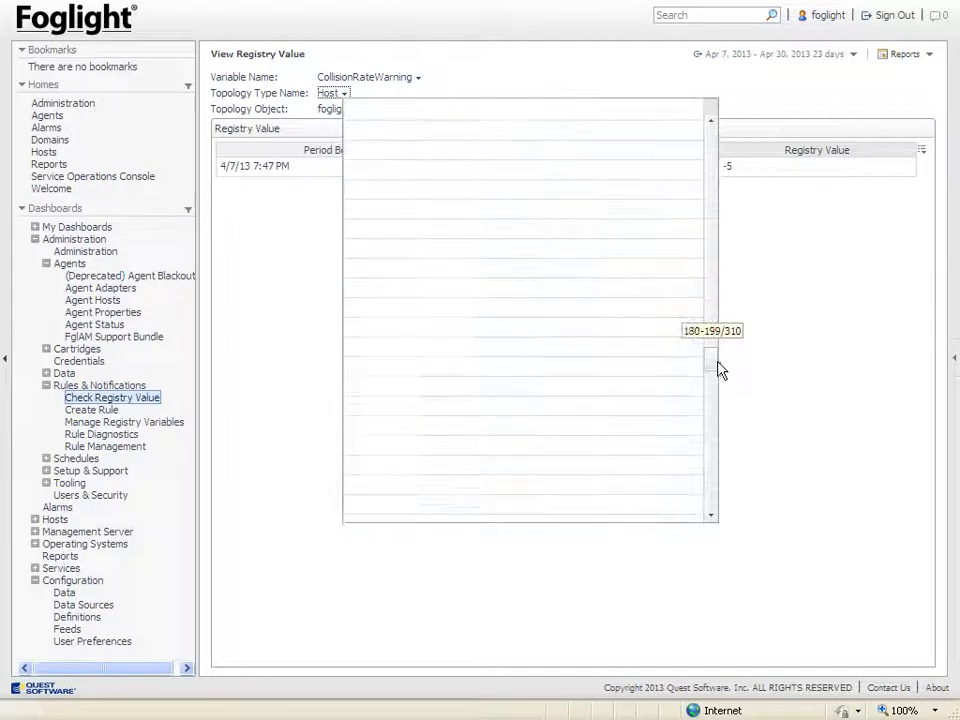
{"action": "scroll", "coordinate": [671, 364], "scroll_direction": "down", "scroll_amount": 6}
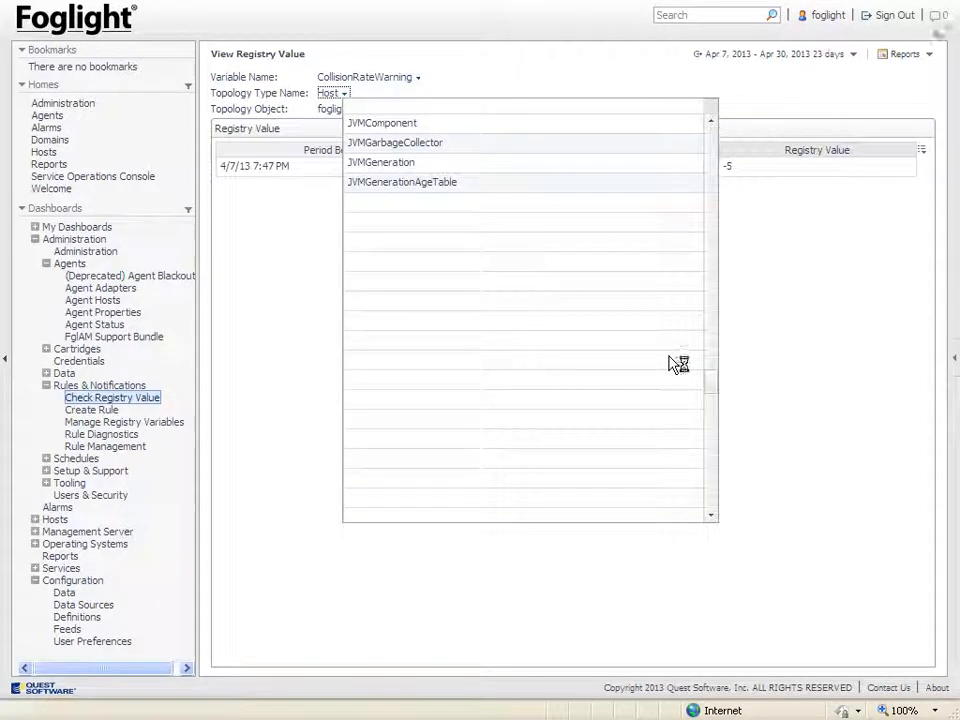
{"action": "scroll", "coordinate": [671, 364], "scroll_direction": "down", "scroll_amount": 6}
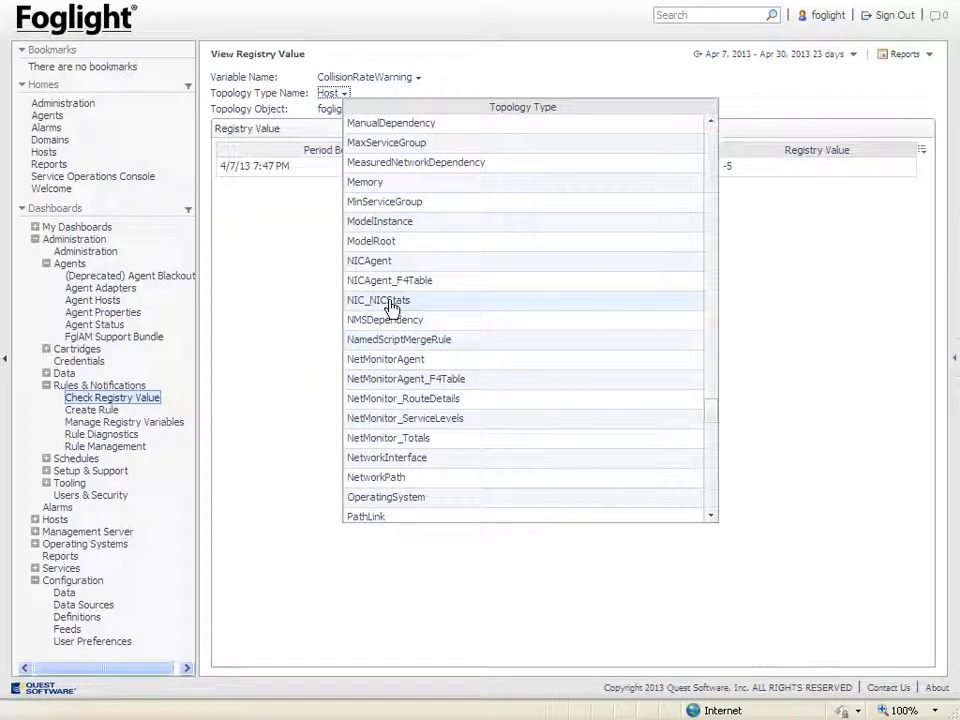
{"action": "left_click", "coordinate": [391, 302]}
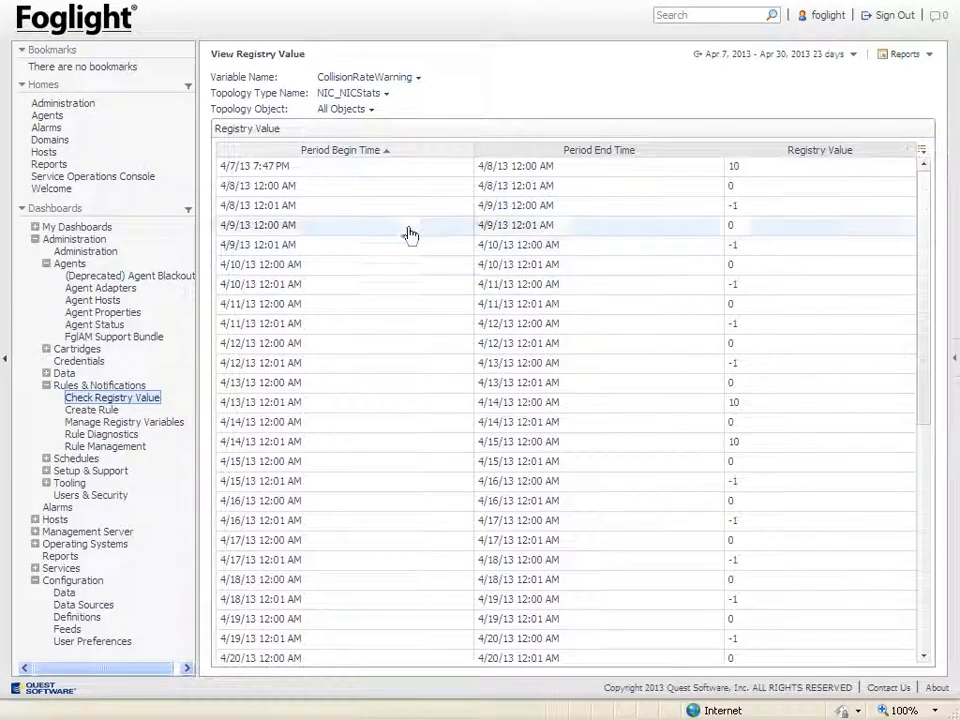
{"action": "scroll", "coordinate": [461, 334], "scroll_direction": "down", "scroll_amount": 5}
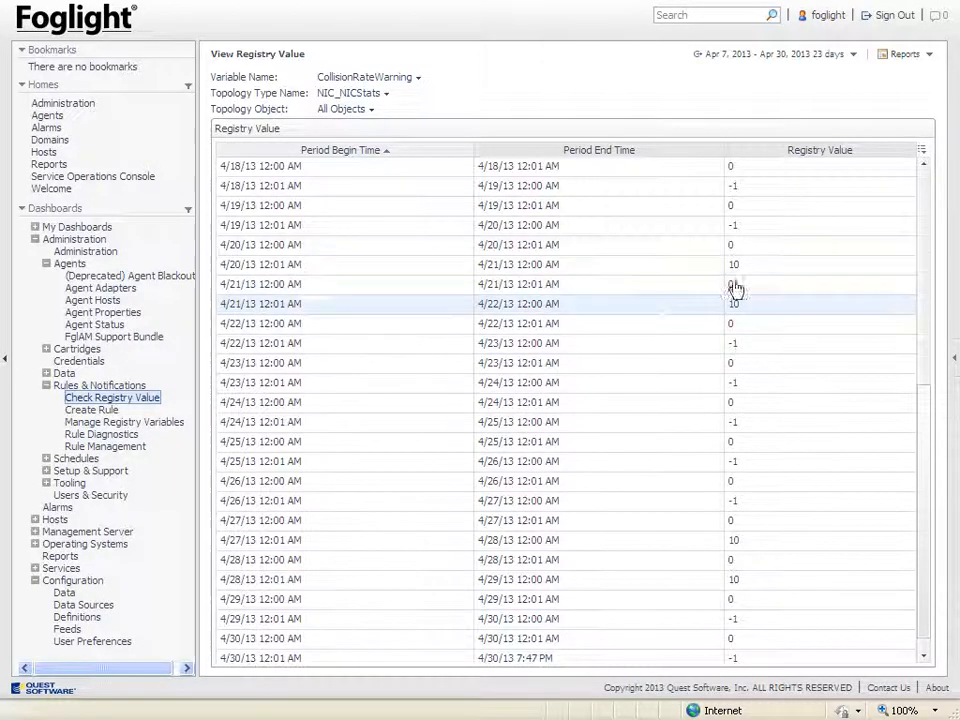
Step: Open the CollisionRateWarning registry variable for editing and review its global default, performance calendars and registry values
{"action": "left_click", "coordinate": [90, 422]}
{"action": "left_click", "coordinate": [280, 384]}
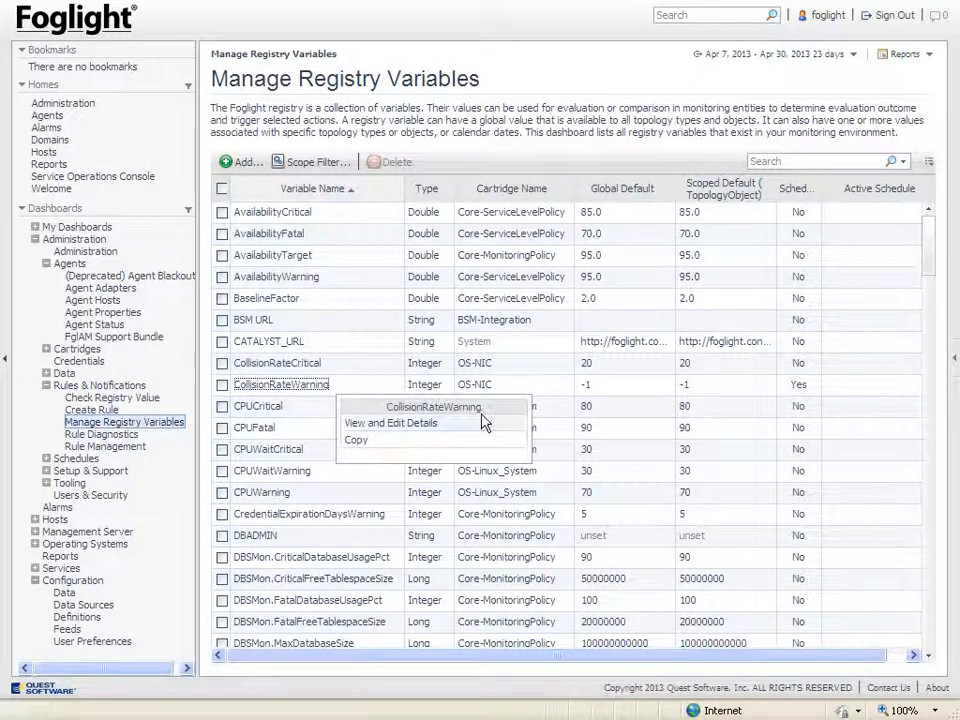
{"action": "left_click", "coordinate": [395, 423]}
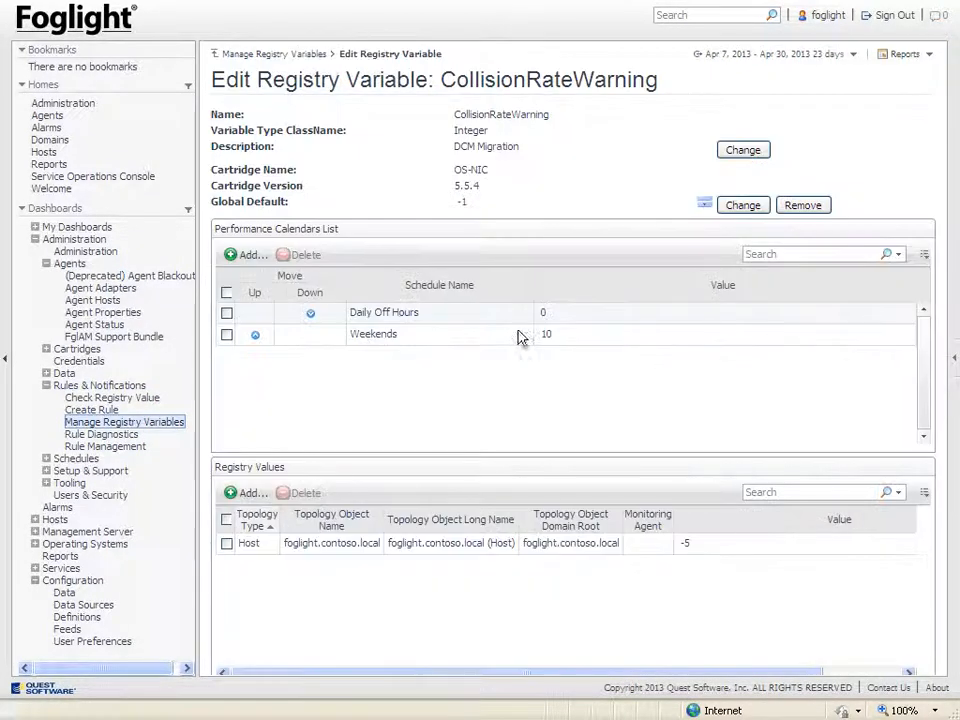
{"action": "double_click", "coordinate": [459, 201]}
{"action": "left_click", "coordinate": [476, 412]}
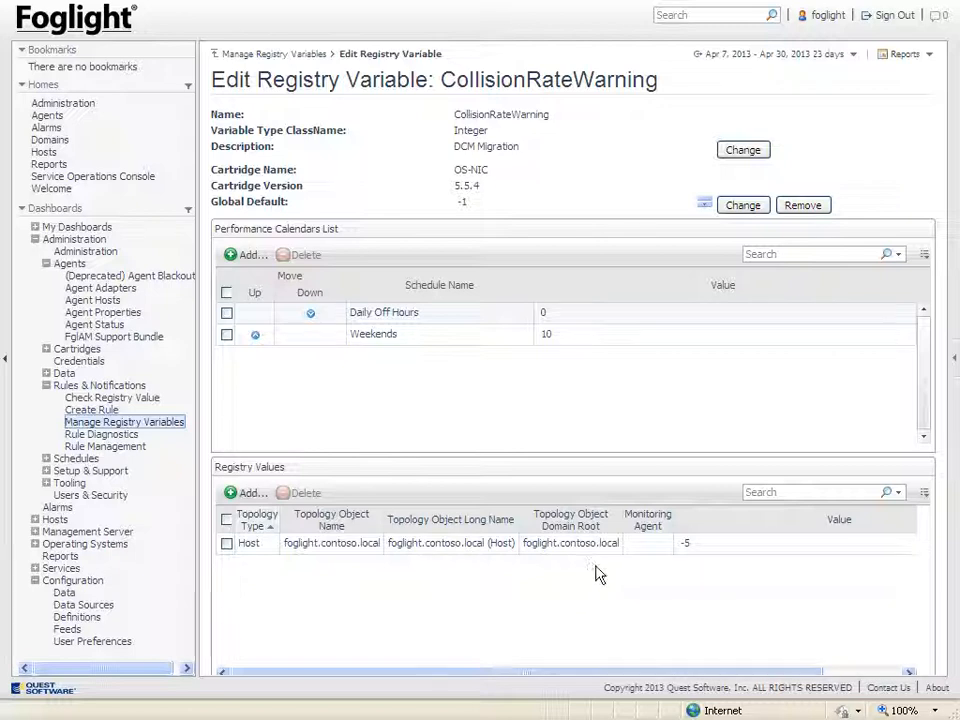
Step: Open the rule definition of the Collision rule from the old Manage Rules list
{"action": "left_click", "coordinate": [124, 446]}
{"action": "left_click", "coordinate": [522, 147]}
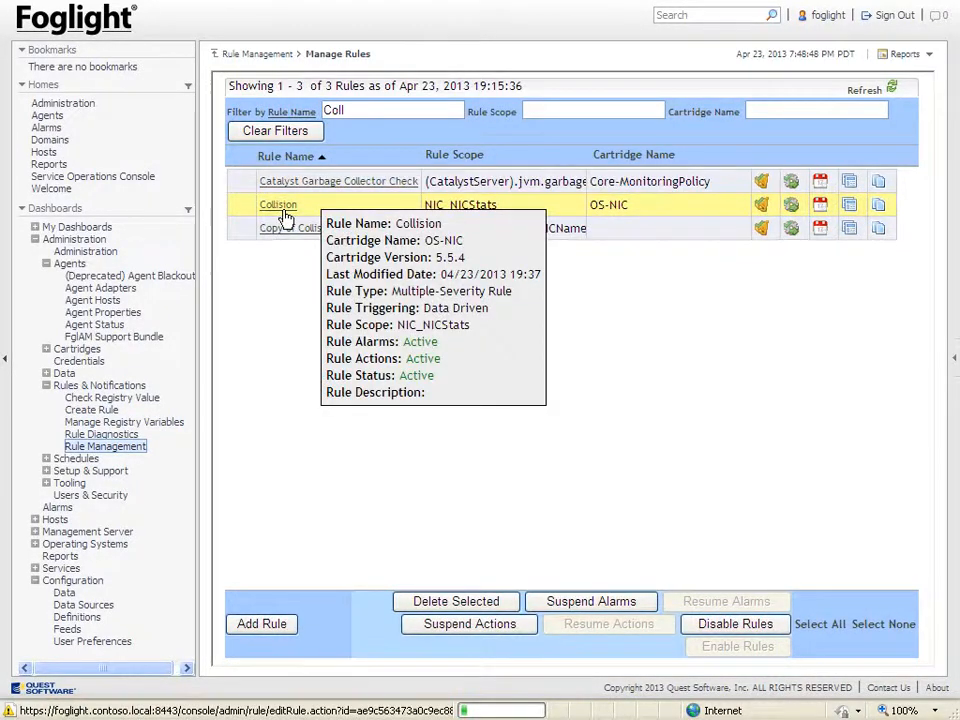
{"action": "left_click", "coordinate": [283, 215]}
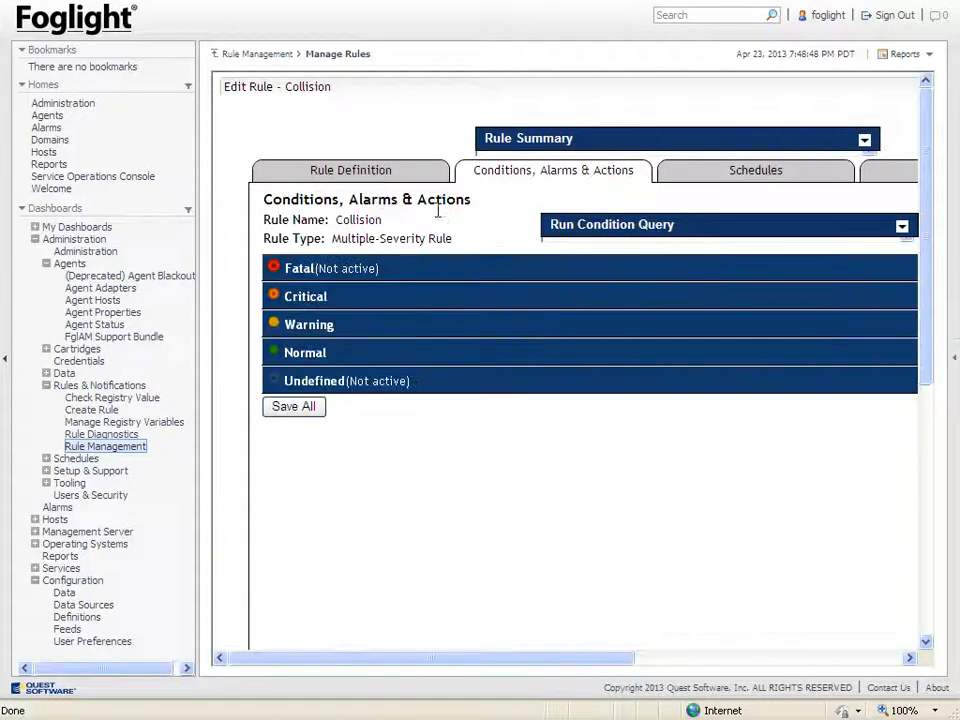
{"action": "left_click", "coordinate": [379, 174]}
Step: Try the rule scope NIC_NICStats where host.name like '%fog%', validate it, and retry the query with agent instead of host
{"action": "left_click", "coordinate": [452, 598]}
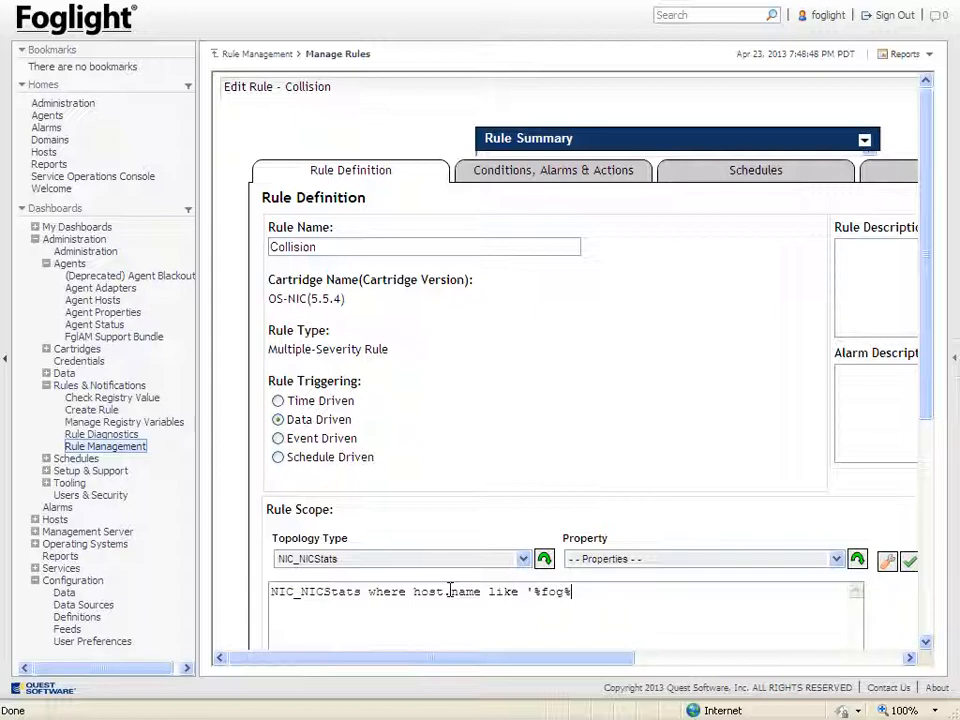
{"action": "left_click", "coordinate": [909, 561]}
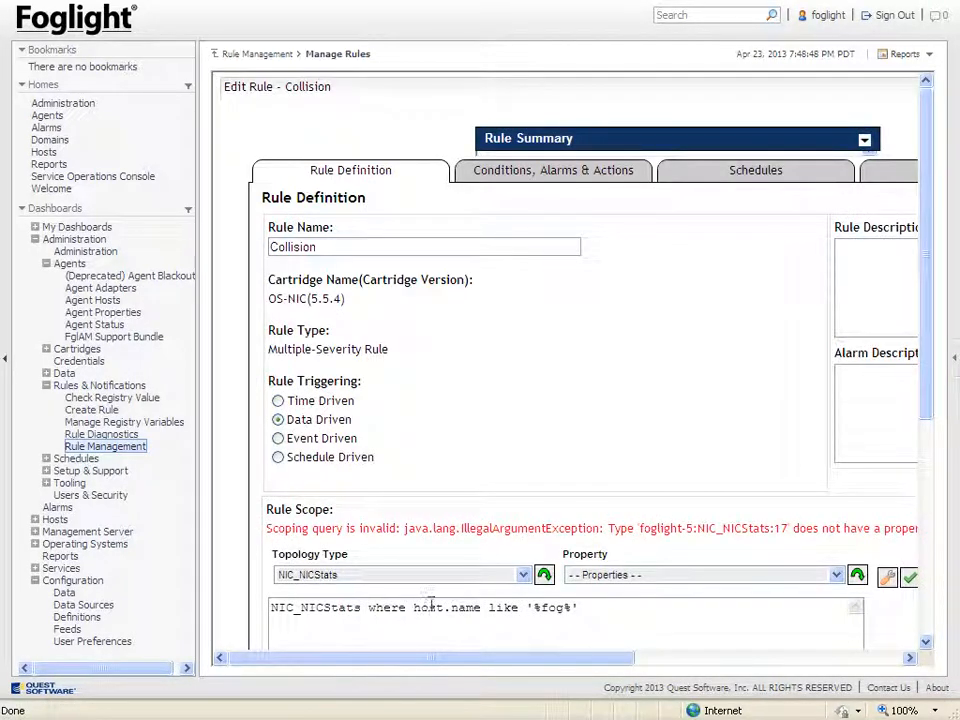
{"action": "type", "text": "age"}
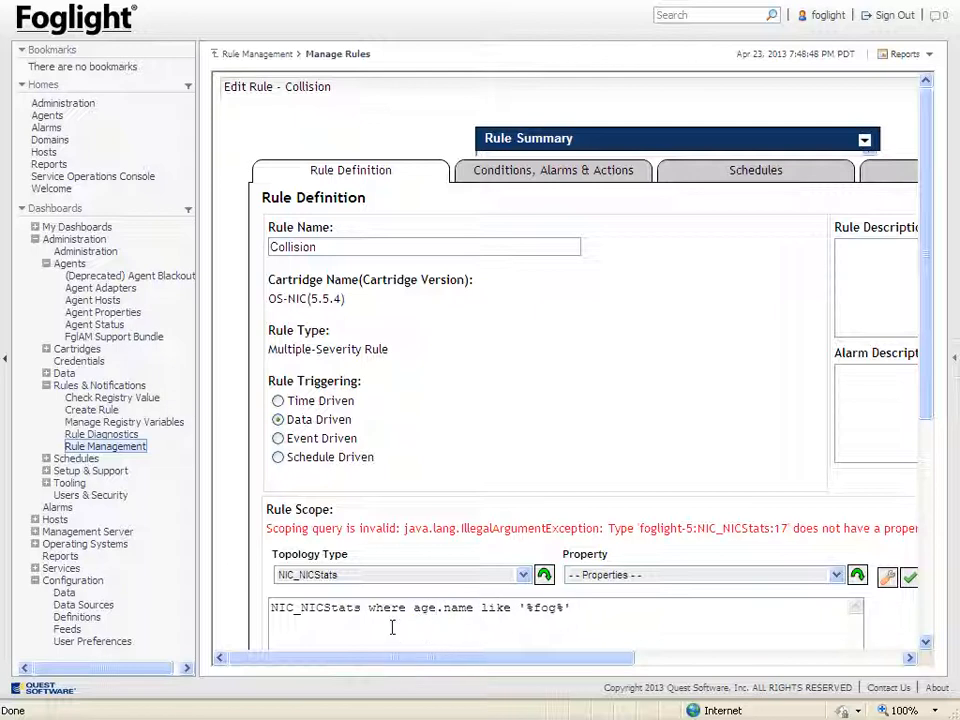
{"action": "type", "text": "nt"}
{"action": "left_click", "coordinate": [910, 578]}
{"action": "left_click_drag", "start_coordinate": [514, 528], "coordinate": [657, 553]}
{"action": "left_click", "coordinate": [649, 543]}
Step: Change the match text in the rule scope query to '%apache%' and validate the query
{"action": "left_click", "coordinate": [571, 627]}
{"action": "key", "text": "BackSpace"}
{"action": "key", "text": "BackSpace"}
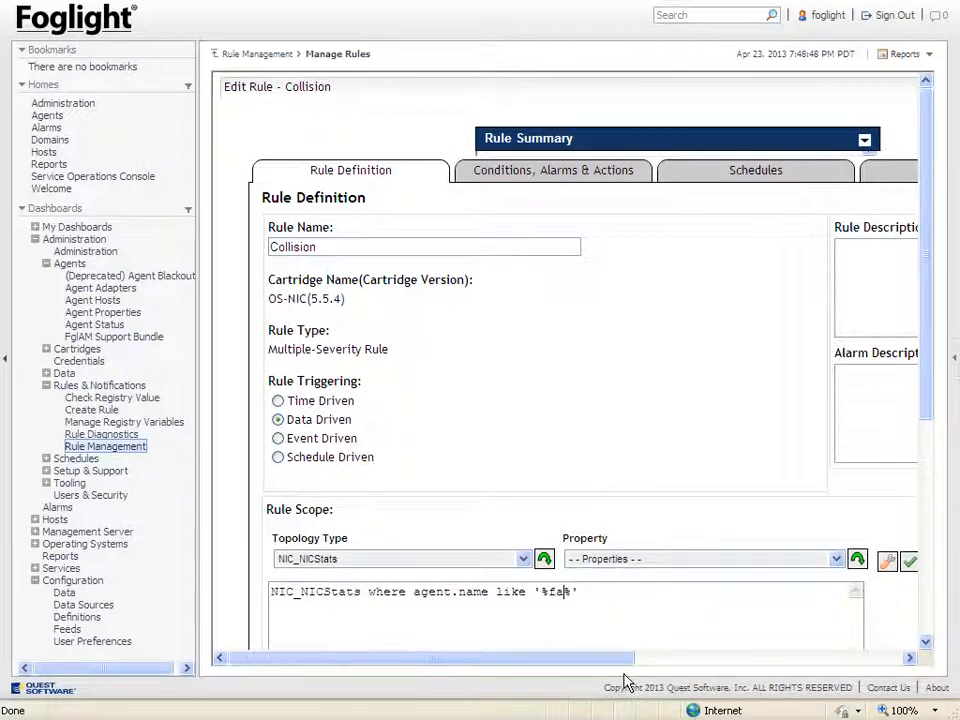
{"action": "type", "text": "apache"}
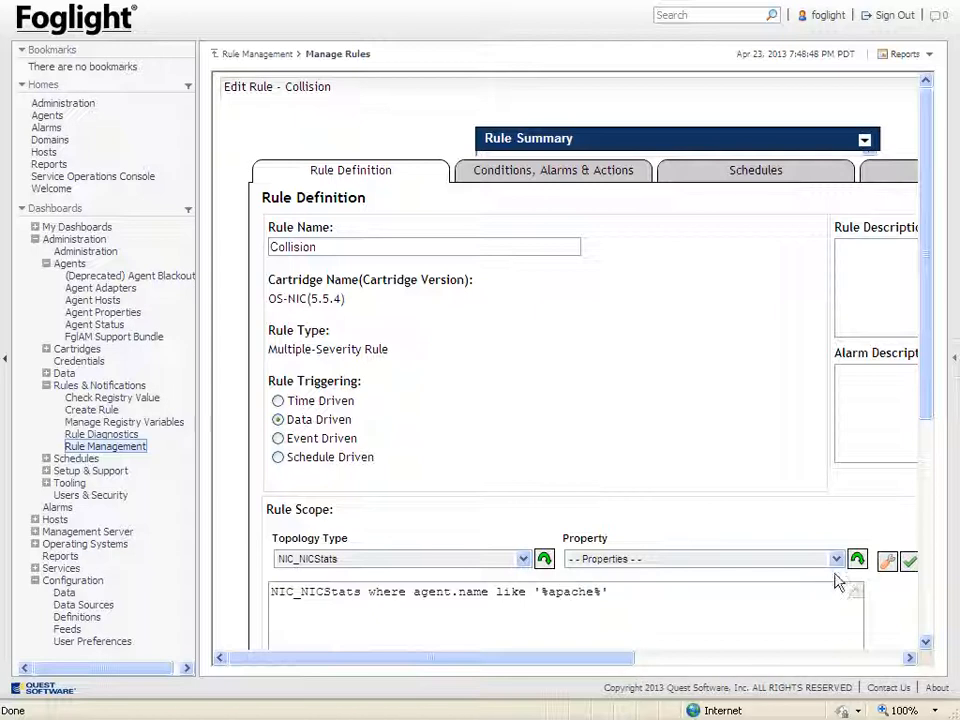
{"action": "left_click", "coordinate": [912, 568]}
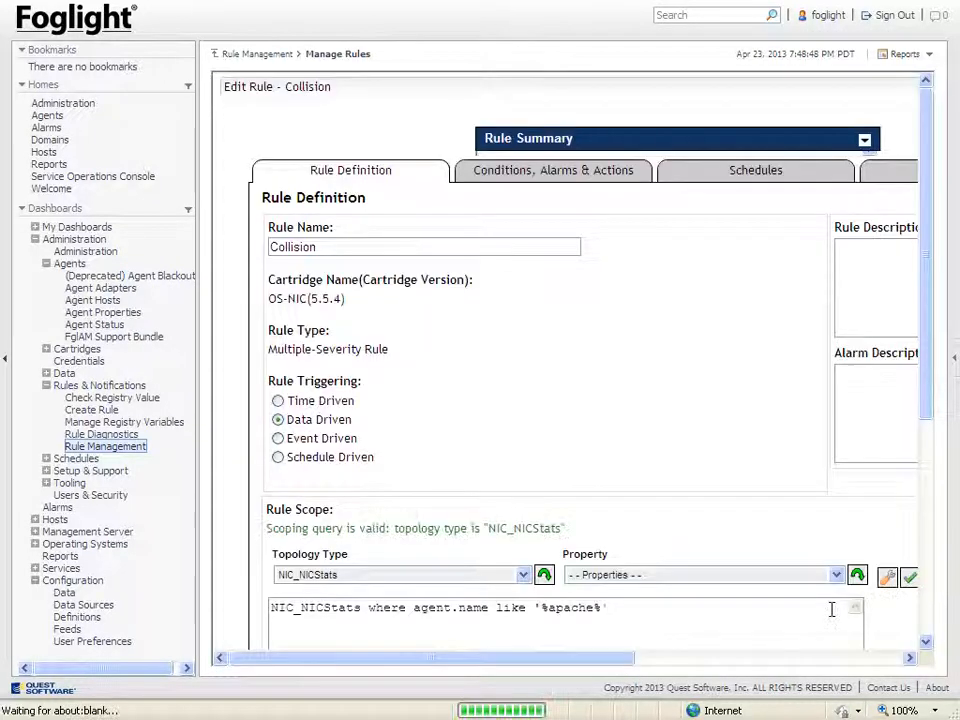
{"action": "left_click_drag", "start_coordinate": [562, 528], "coordinate": [436, 528]}
{"action": "left_click_drag", "start_coordinate": [337, 529], "coordinate": [487, 530]}
{"action": "left_click", "coordinate": [602, 528]}
Step: Remove the where clause so the rule scope is only NIC_NICStats, validate the scope and save the rule
{"action": "left_click_drag", "start_coordinate": [607, 607], "coordinate": [374, 605]}
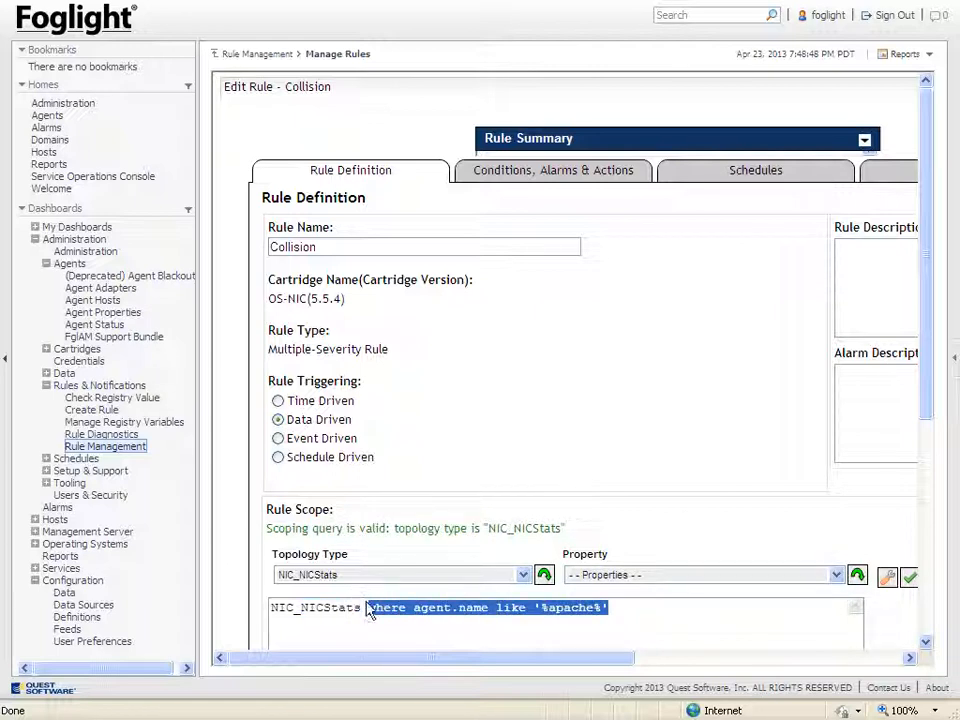
{"action": "key", "text": "BackSpace"}
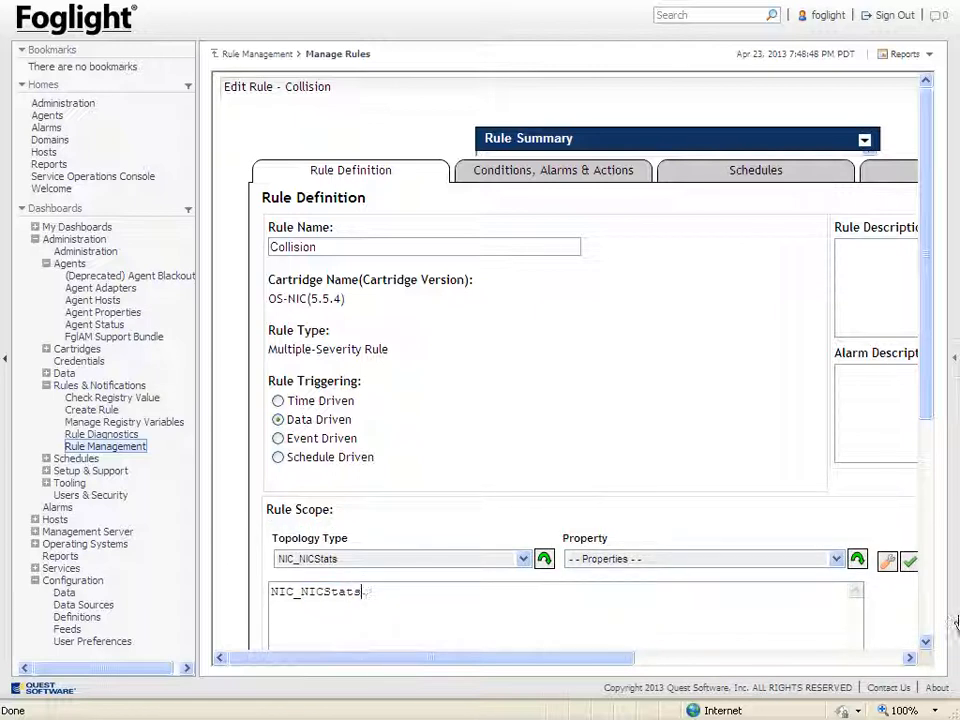
{"action": "left_click", "coordinate": [909, 561]}
{"action": "scroll", "coordinate": [505, 375], "scroll_direction": "down", "scroll_amount": 5}
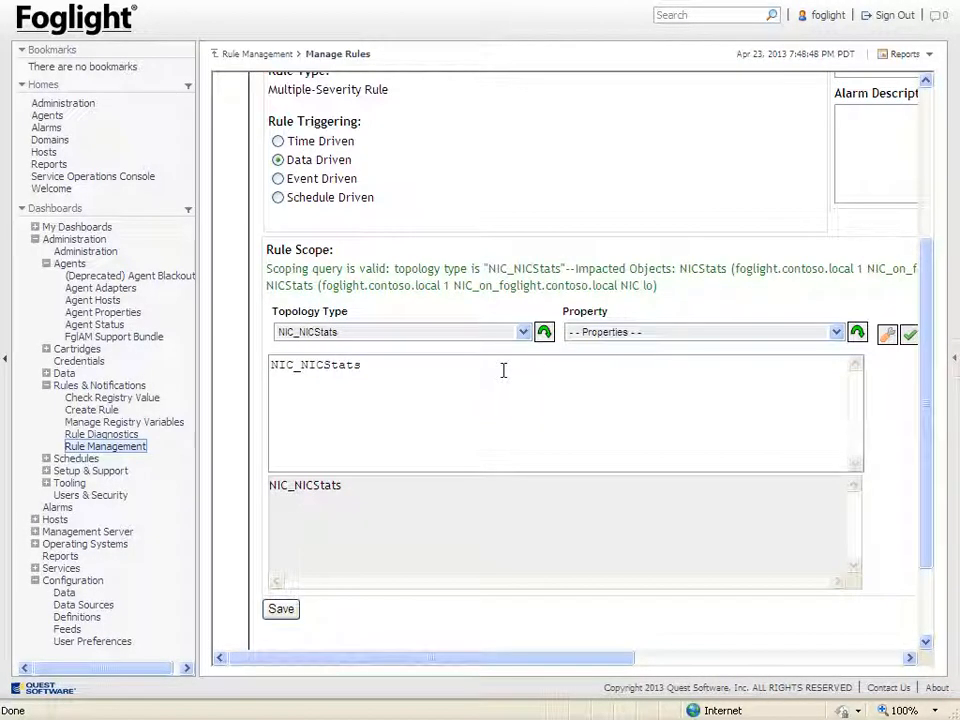
{"action": "left_click", "coordinate": [281, 609]}
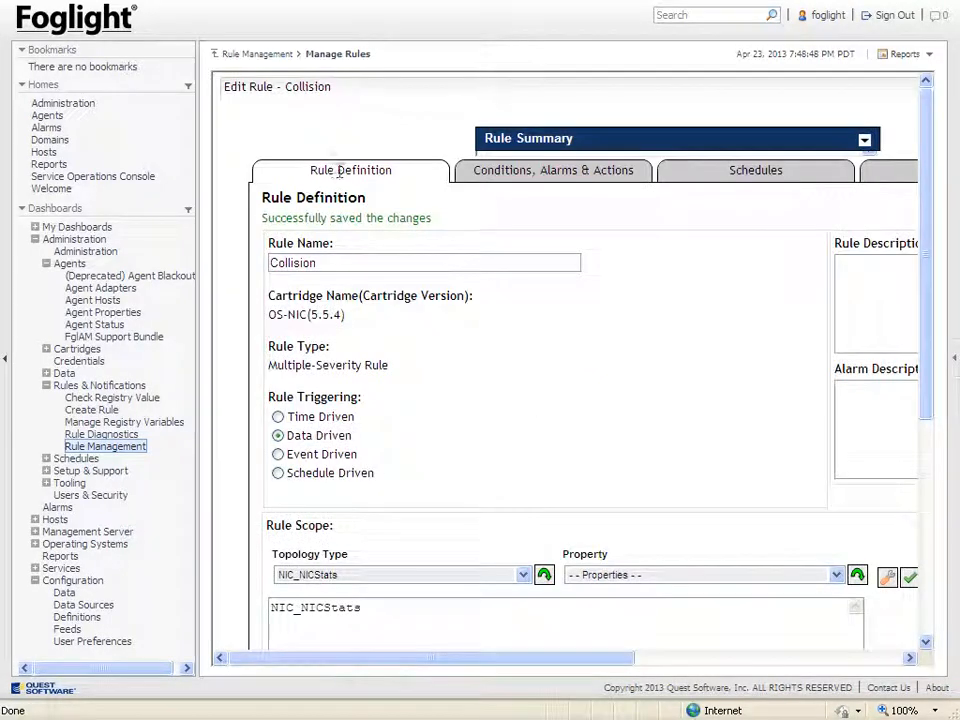
Step: Duplicate the Collision rule, name it Copy of Collision(2) for apache, and validate the scope NIC_NICStats where agent.name like '%apache%'
{"action": "left_click", "coordinate": [226, 55]}
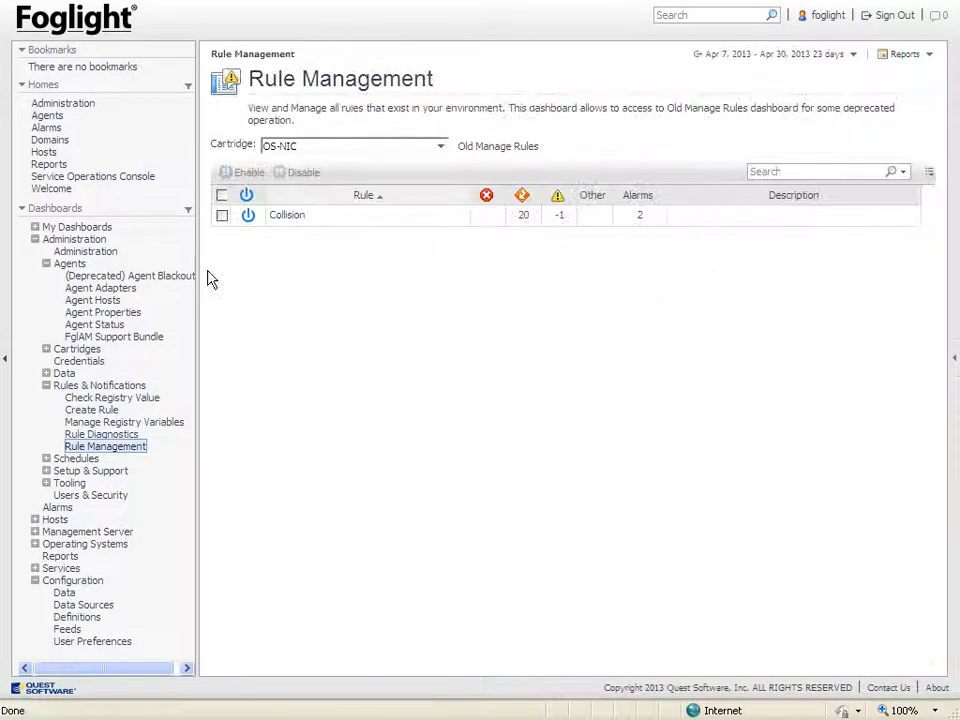
{"action": "left_click", "coordinate": [506, 146]}
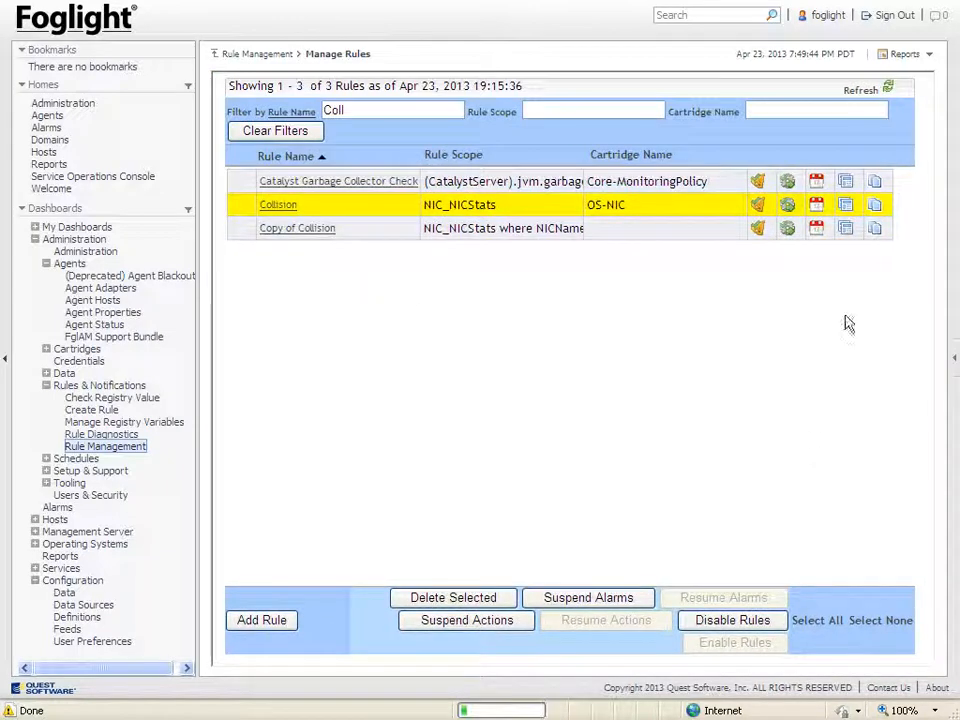
{"action": "left_click", "coordinate": [874, 205]}
{"action": "left_click", "coordinate": [612, 439]}
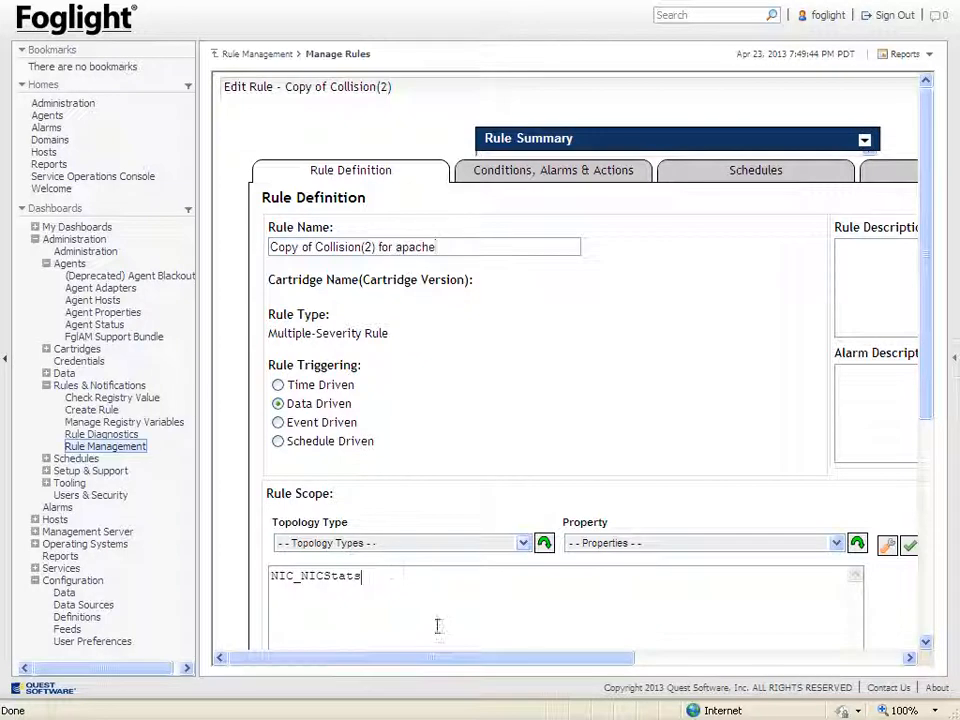
{"action": "type", "text": "where agent.name like  '%apache%"}
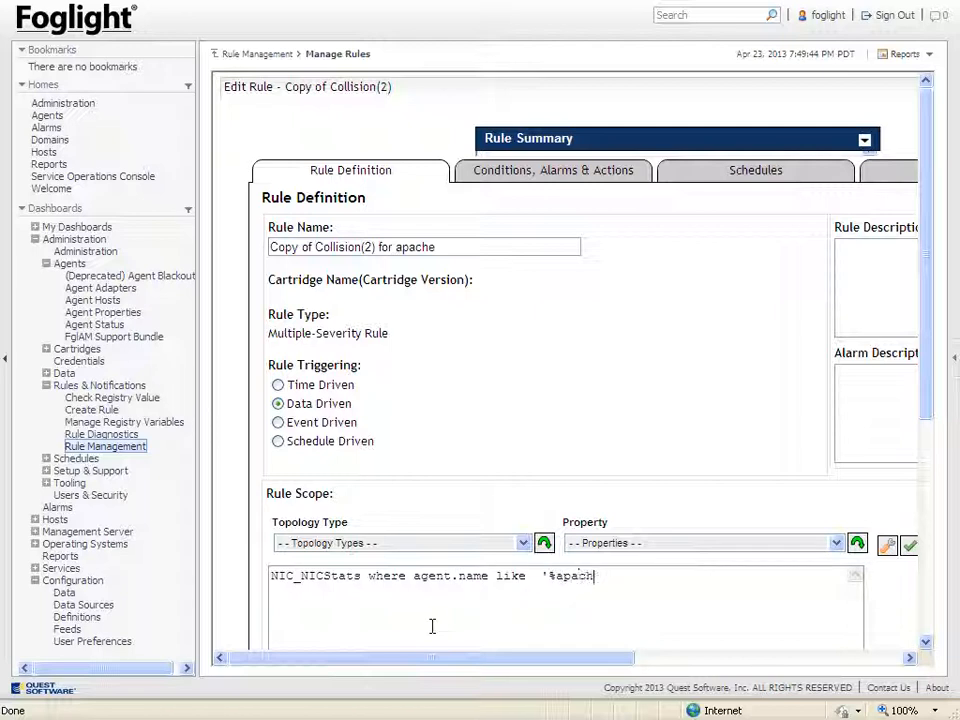
{"action": "left_click", "coordinate": [907, 545]}
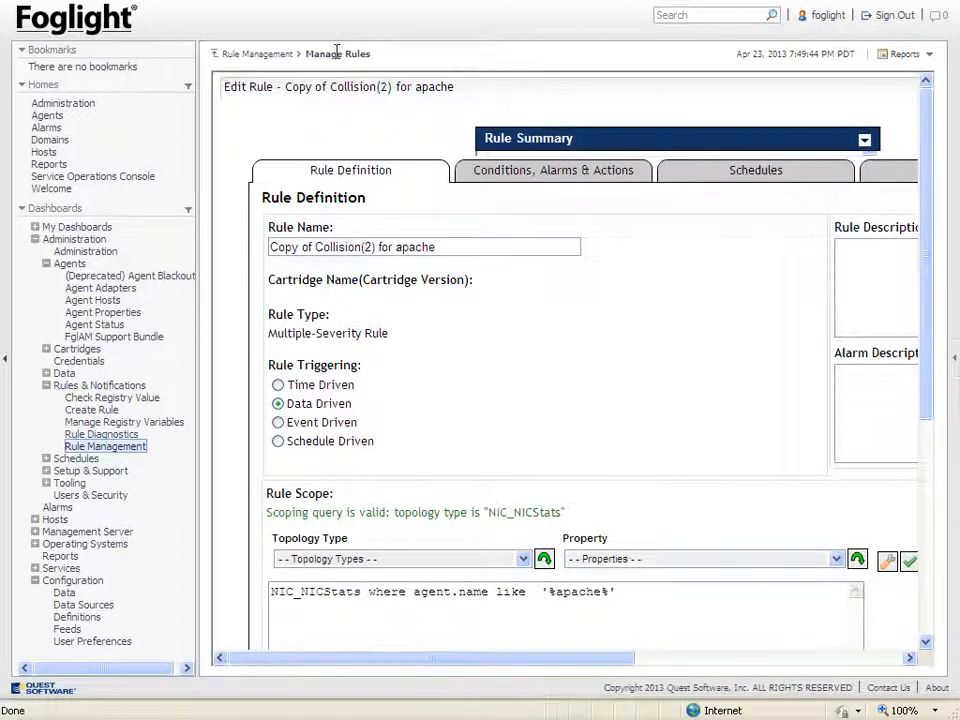
Step: Return to the old Manage Rules list and reopen the original Collision rule's definition
{"action": "left_click", "coordinate": [256, 57]}
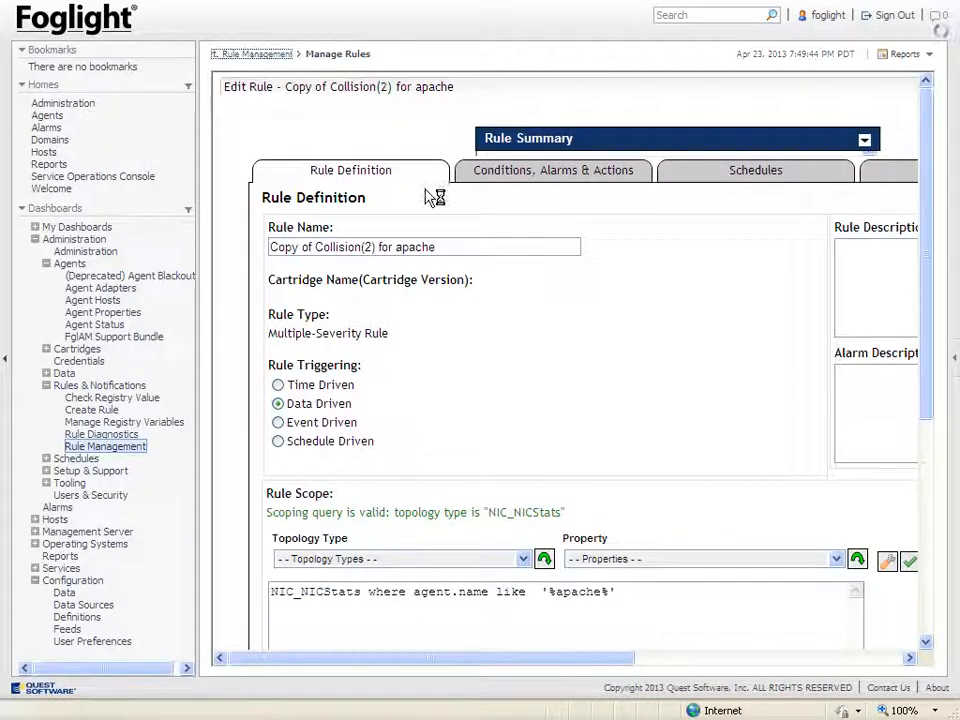
{"action": "left_click", "coordinate": [530, 146]}
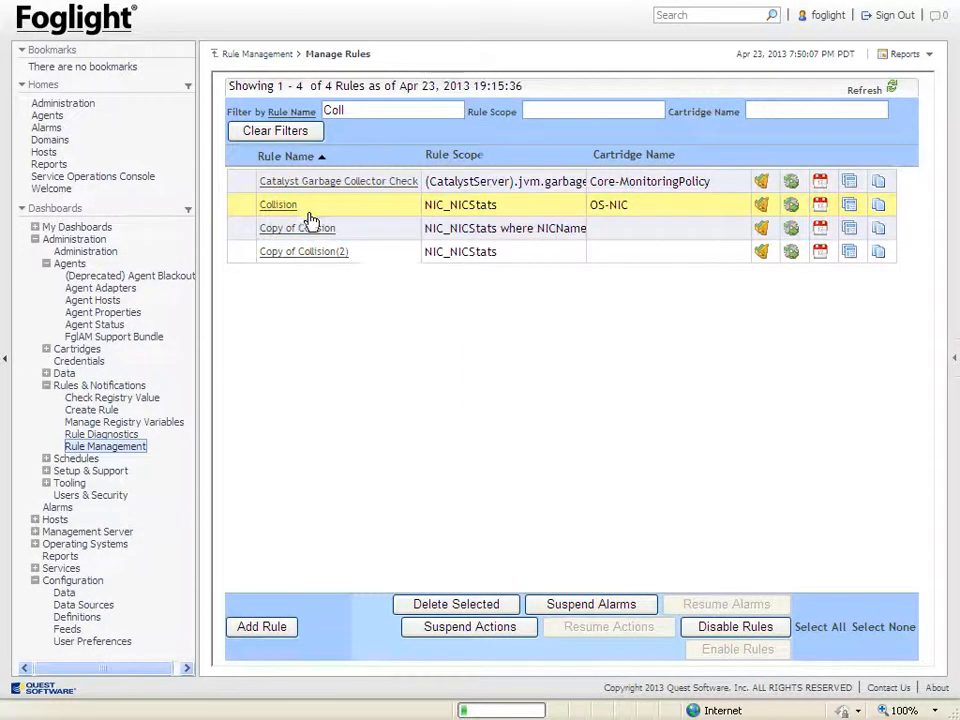
{"action": "left_click", "coordinate": [282, 207]}
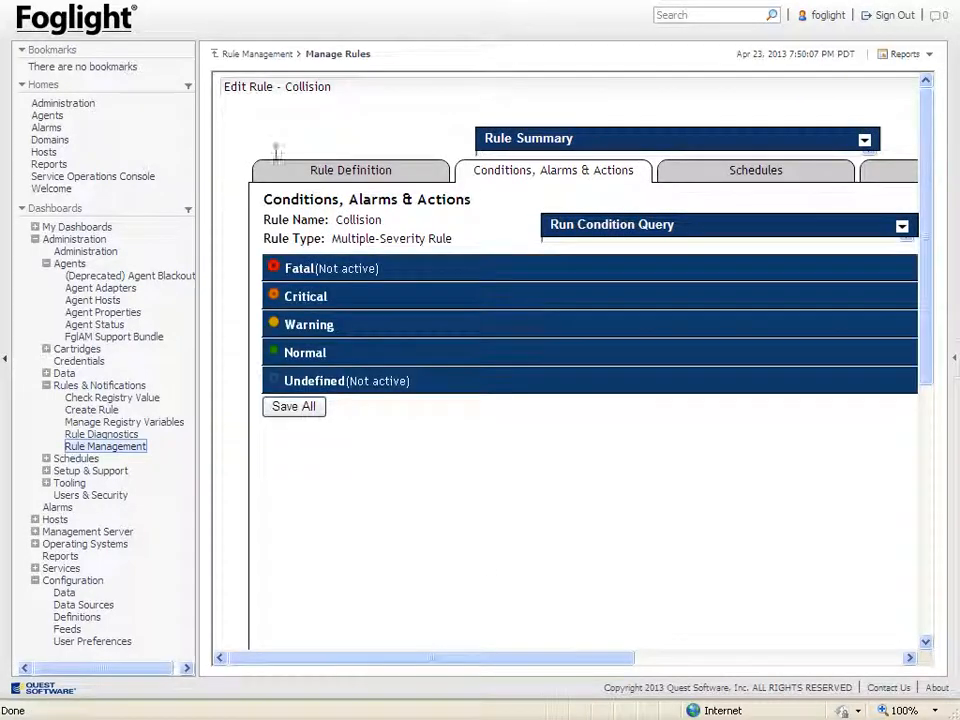
{"action": "left_click", "coordinate": [335, 178]}
Step: Enter the exclusion scope NIC_NICStats where agent.name not like %e32fr3gf for the Collision rule
{"action": "left_click", "coordinate": [494, 607]}
{"action": "key", "text": "BackSpace"}
{"action": "key", "text": "BackSpace"}
{"action": "key", "text": "BackSpace"}
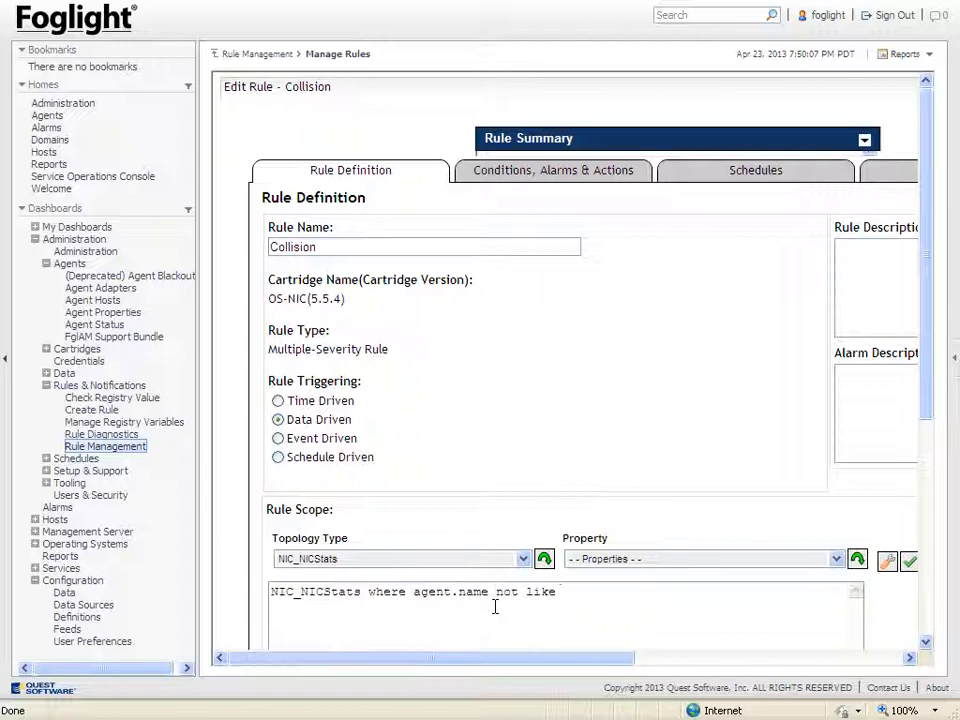
{"action": "type", "text": "e32fr3gf"}
{"action": "left_click_drag", "start_coordinate": [729, 598], "coordinate": [518, 592]}
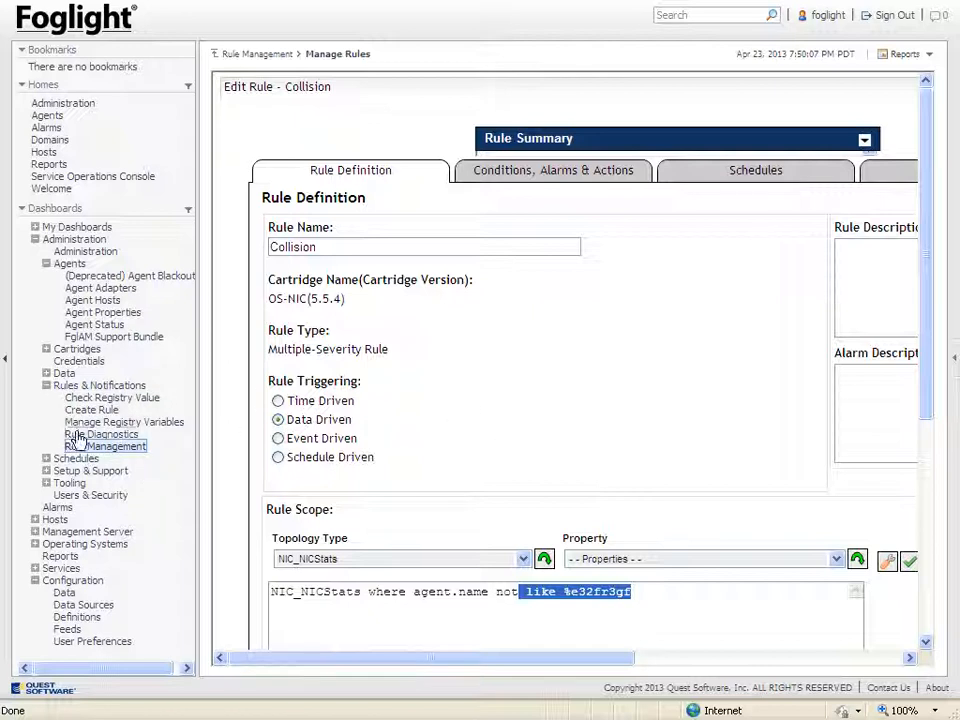
{"action": "left_click", "coordinate": [549, 466]}
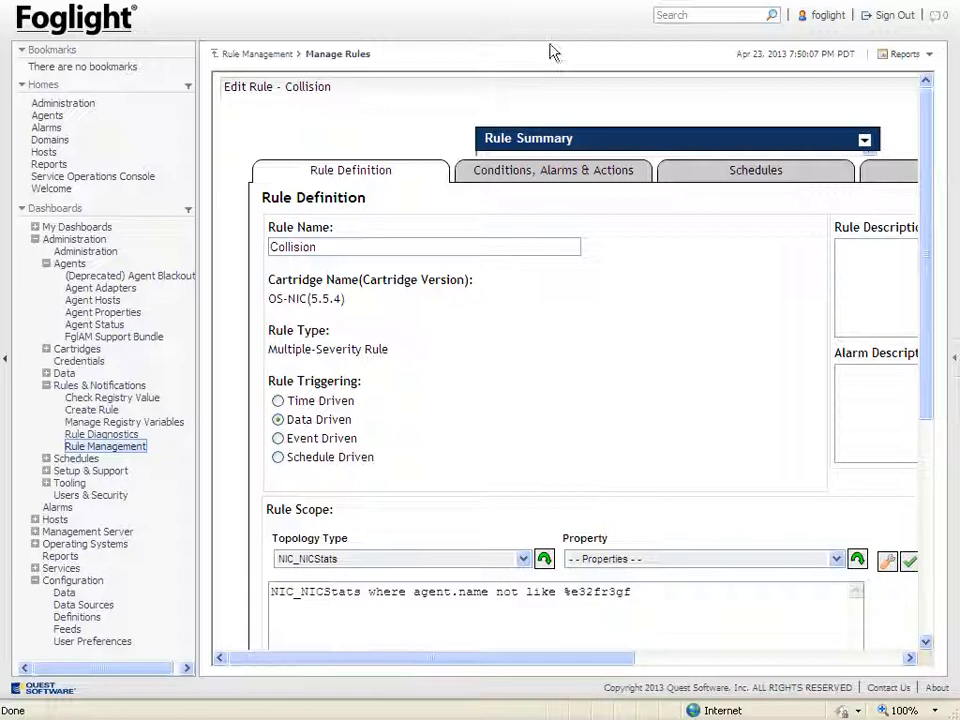
Step: Switch to the Foglight Administrative Exercises document in Microsoft Word and add exercise 8, "Scope for a specific host", followed by a new list item
{"action": "left_click", "coordinate": [922, 15]}
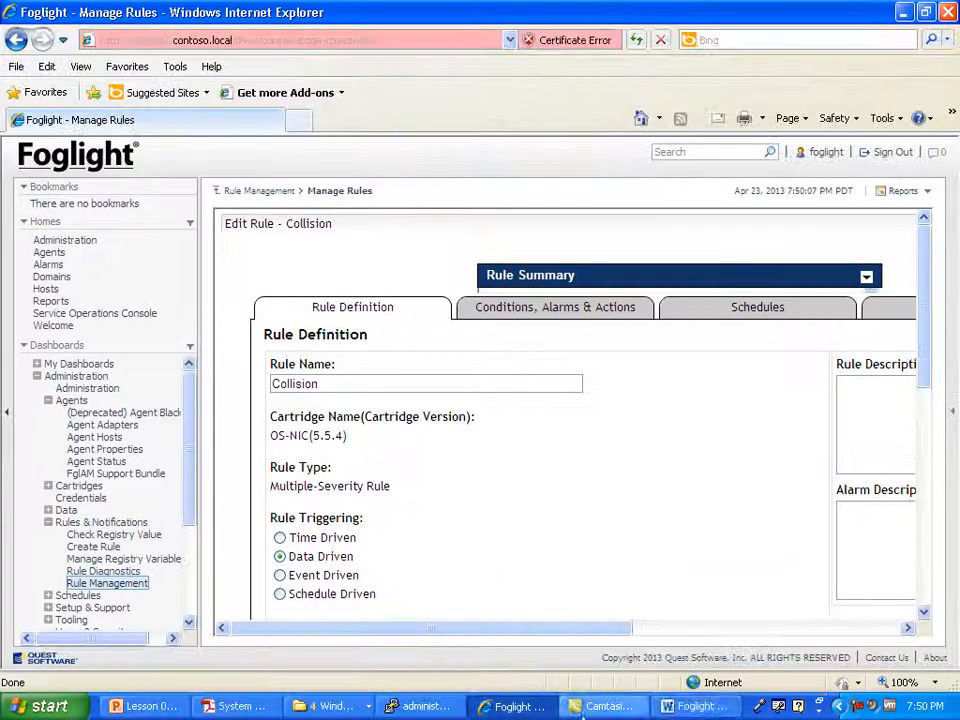
{"action": "key", "text": "alt+Tab"}
{"action": "scroll", "coordinate": [246, 465], "scroll_direction": "down", "scroll_amount": 2}
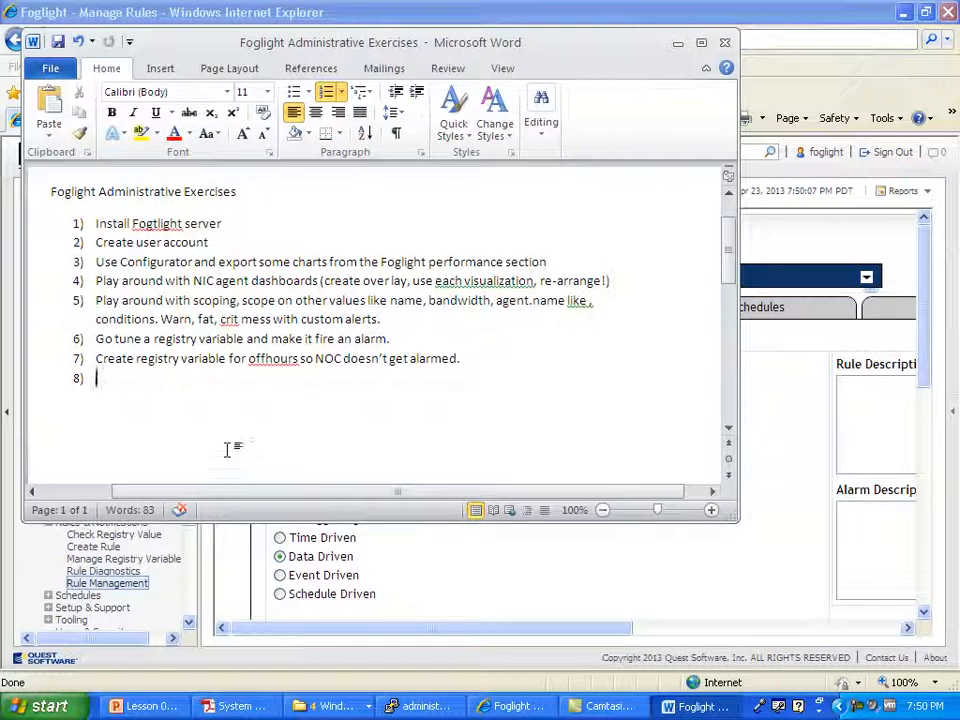
{"action": "type", "text": "Scope"}
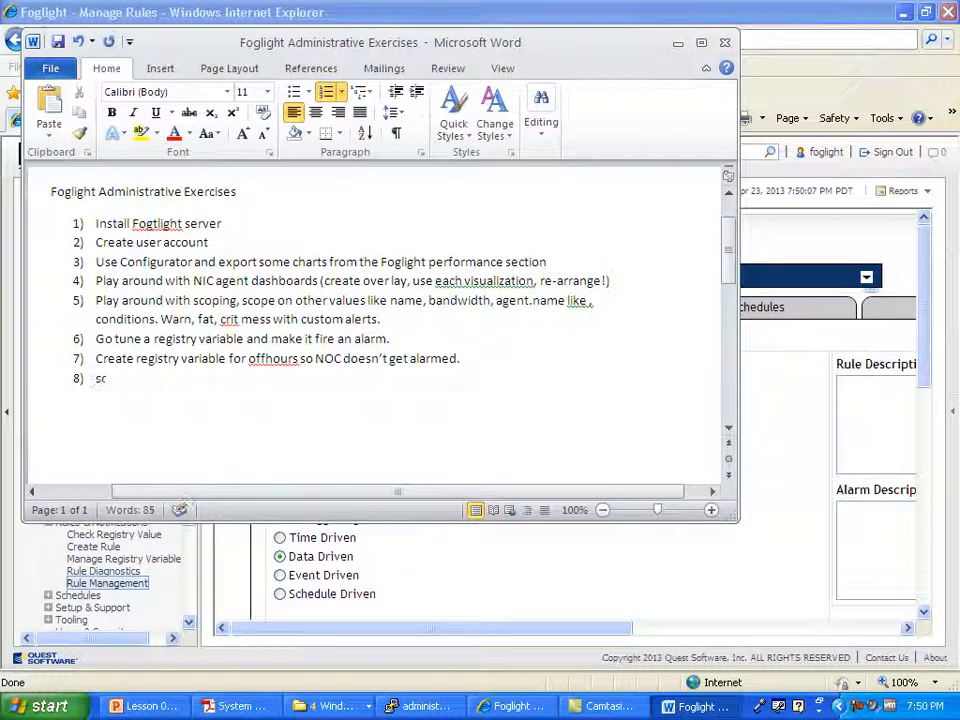
{"action": "type", "text": " for time"}
{"action": "key", "text": "BackSpace"}
{"action": "key", "text": "BackSpace"}
{"action": "key", "text": "BackSpace"}
{"action": "key", "text": "BackSpace"}
{"action": "type", "text": "a specific host"}
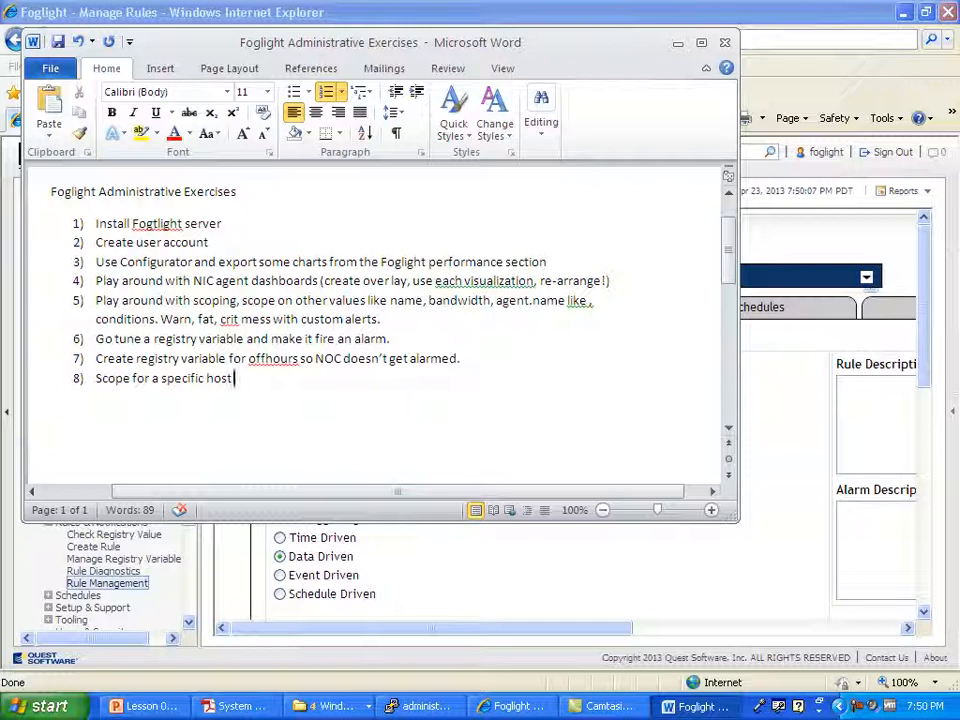
{"action": "key", "text": "Return"}
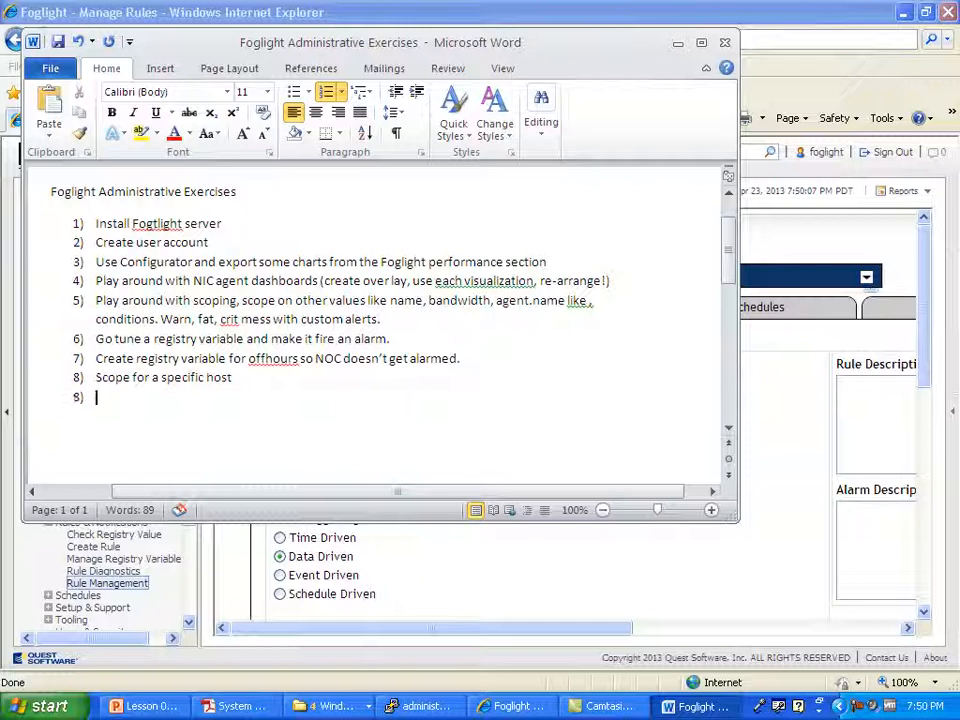
{"action": "left_click", "coordinate": [805, 210]}
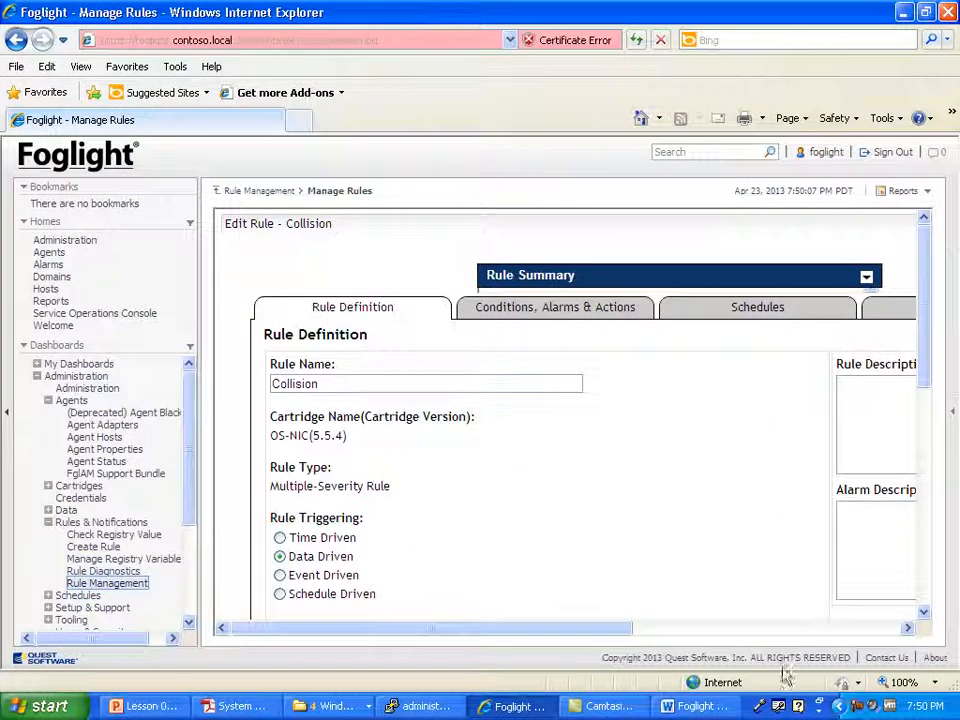
{"action": "left_click", "coordinate": [858, 707]}
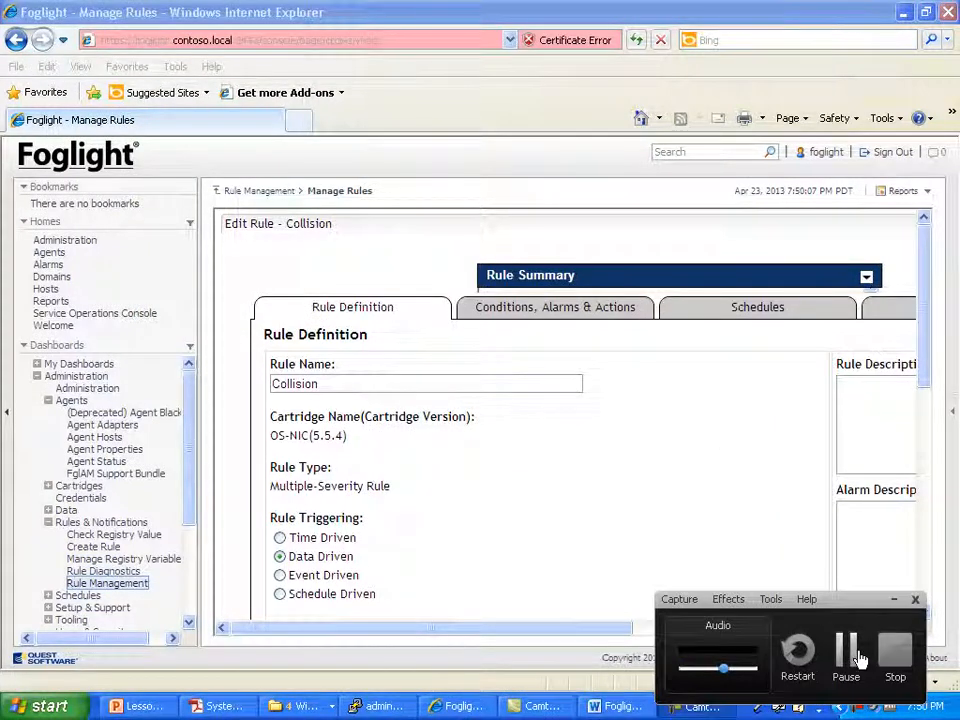